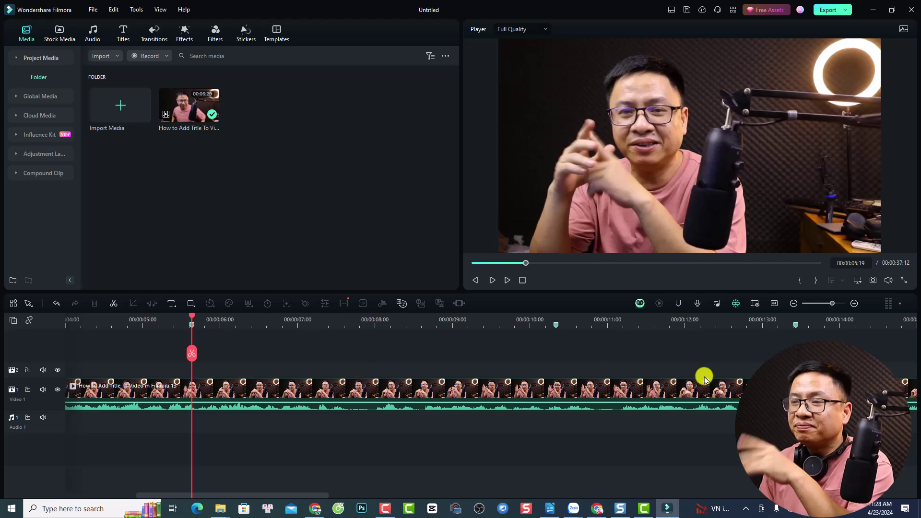
- Fit the 37-second clip to the timeline view and set the playhead near five seconds
{"action": "left_click", "coordinate": [776, 303]}
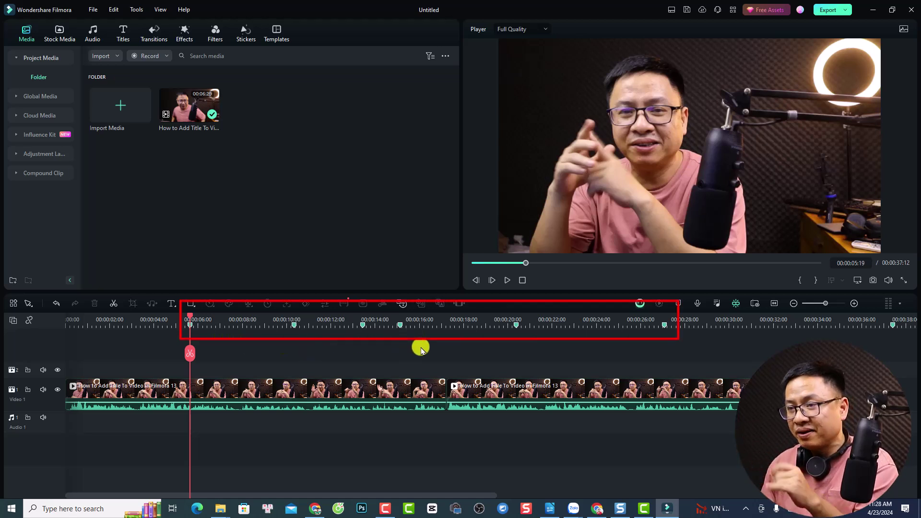
{"action": "left_click", "coordinate": [185, 321]}
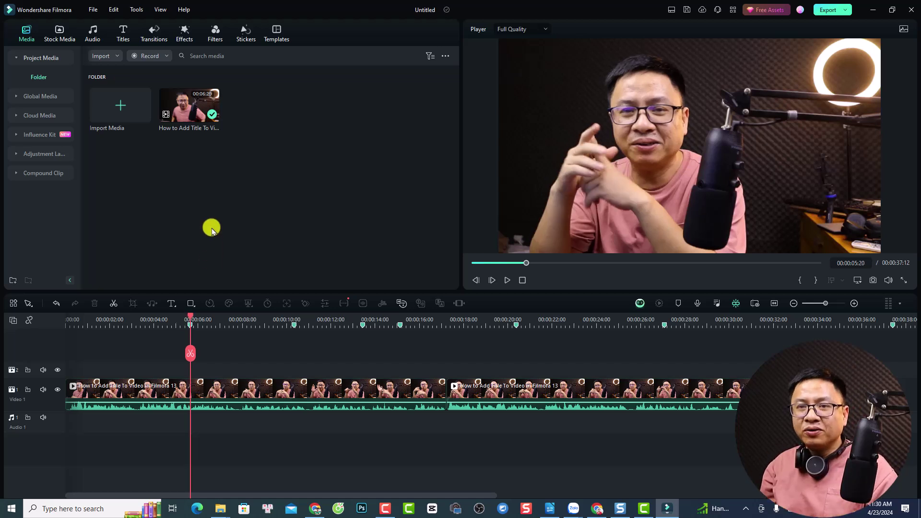
- Go to Titles, collapse Mine, and show the Title Effects > Plain Text presets
{"action": "left_click", "coordinate": [124, 34]}
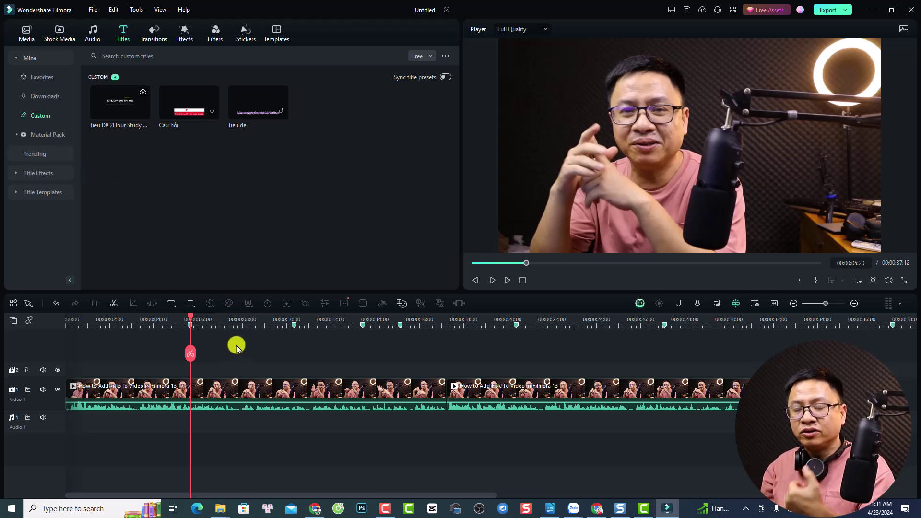
{"action": "left_click", "coordinate": [15, 60]}
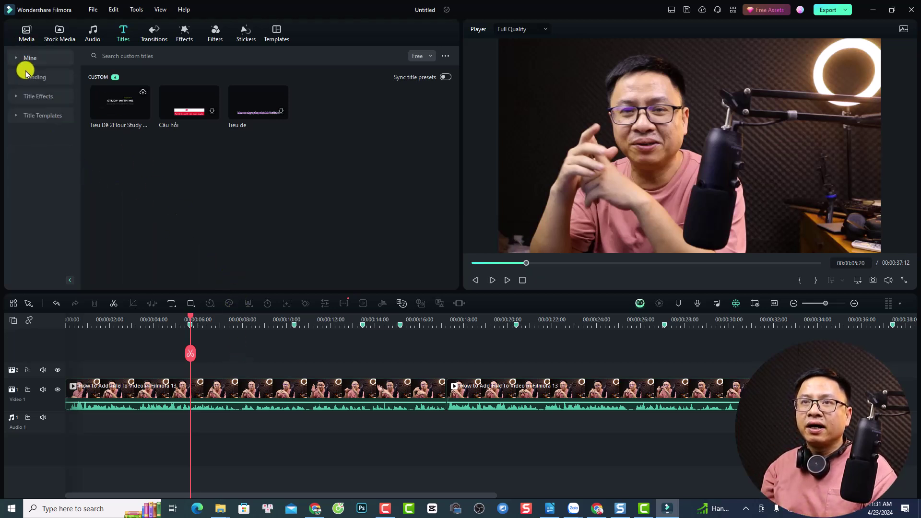
{"action": "left_click", "coordinate": [17, 97]}
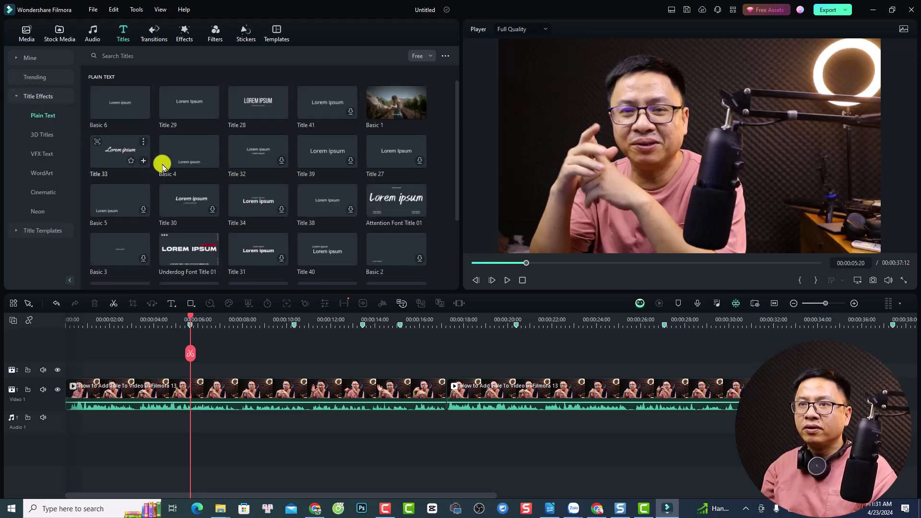
- Browse the Plain Text thumbnails and place Title 28 above the clip at the playhead
{"action": "scroll", "coordinate": [207, 192], "scroll_direction": "down", "scroll_amount": 3}
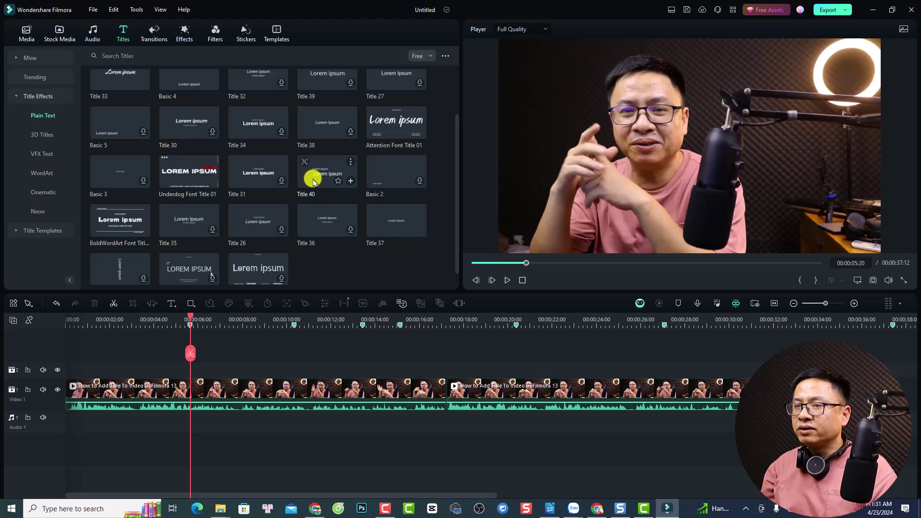
{"action": "scroll", "coordinate": [360, 173], "scroll_direction": "up", "scroll_amount": 3}
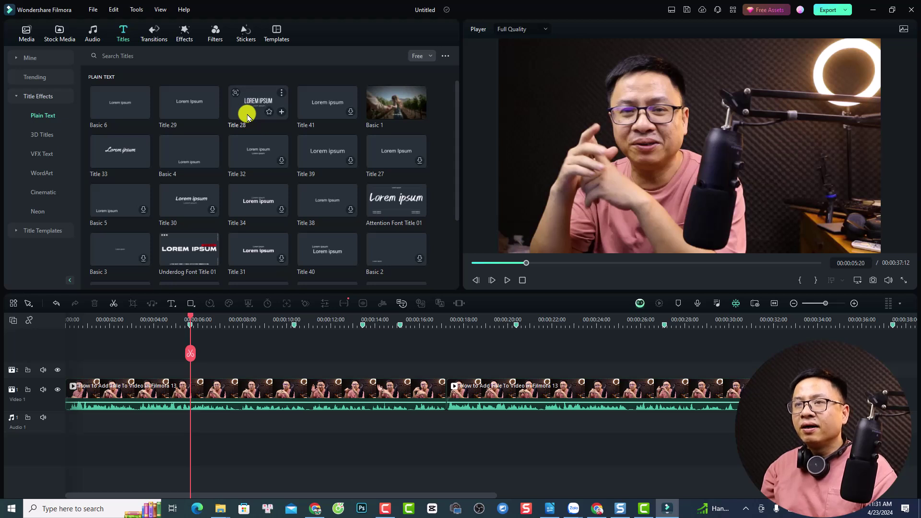
{"action": "left_click_drag", "start_coordinate": [252, 114], "coordinate": [191, 373]}
- Preview the Title 28 'Lorem ipsum' title over the video, then open its text settings
{"action": "key", "text": "space"}
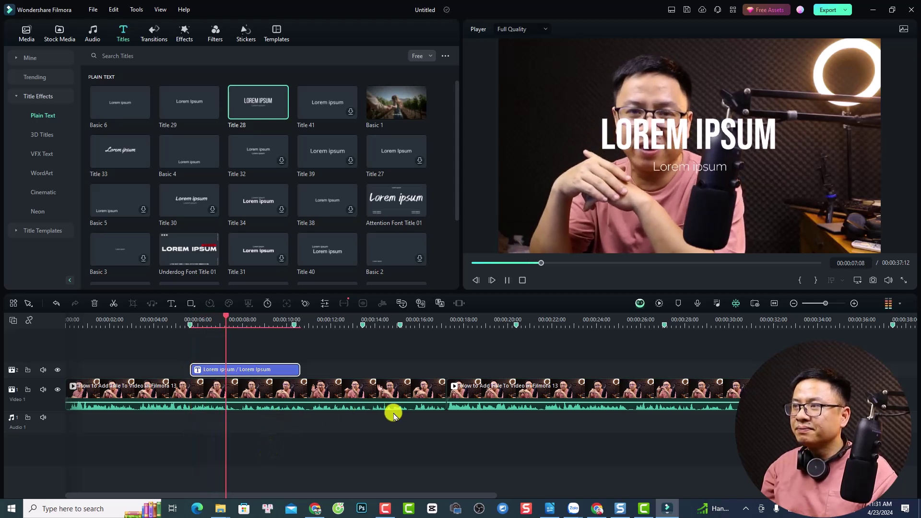
{"action": "key", "text": "space"}
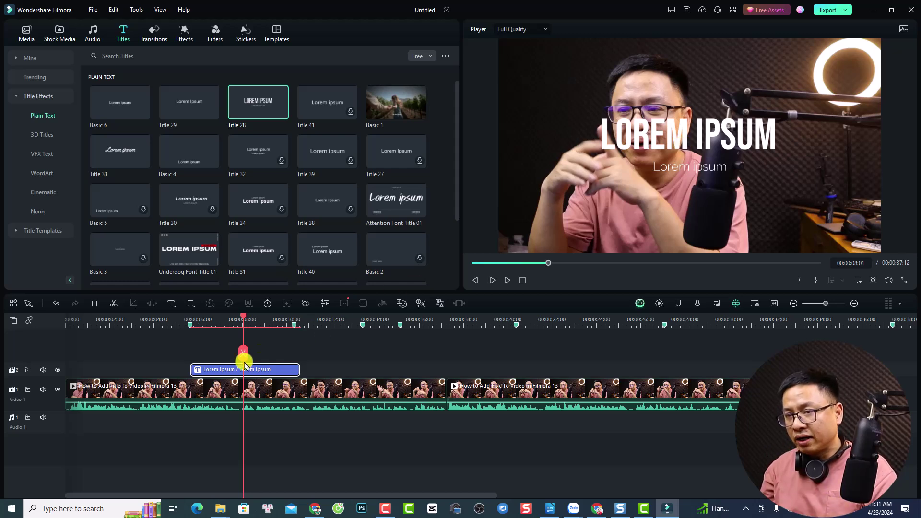
{"action": "double_click", "coordinate": [275, 367]}
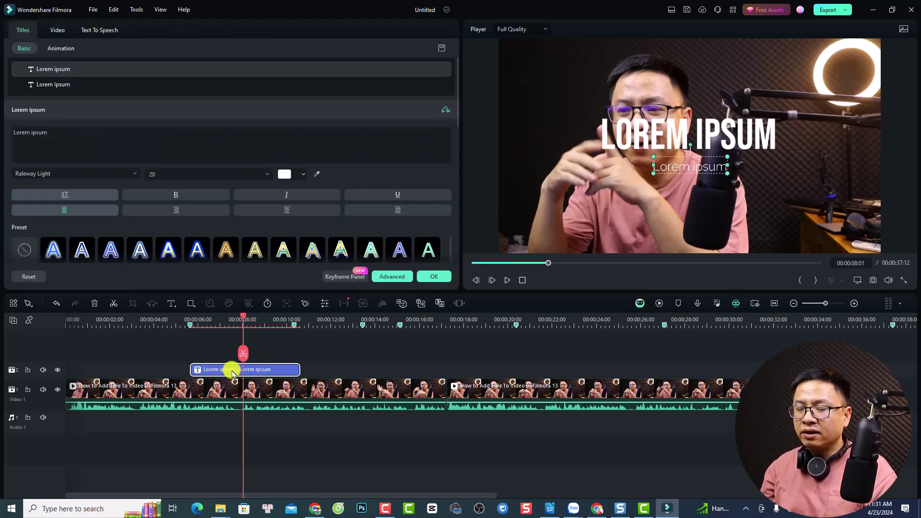
- Replace the large headline text with 'How to Add Title to video'
{"action": "left_click", "coordinate": [81, 140]}
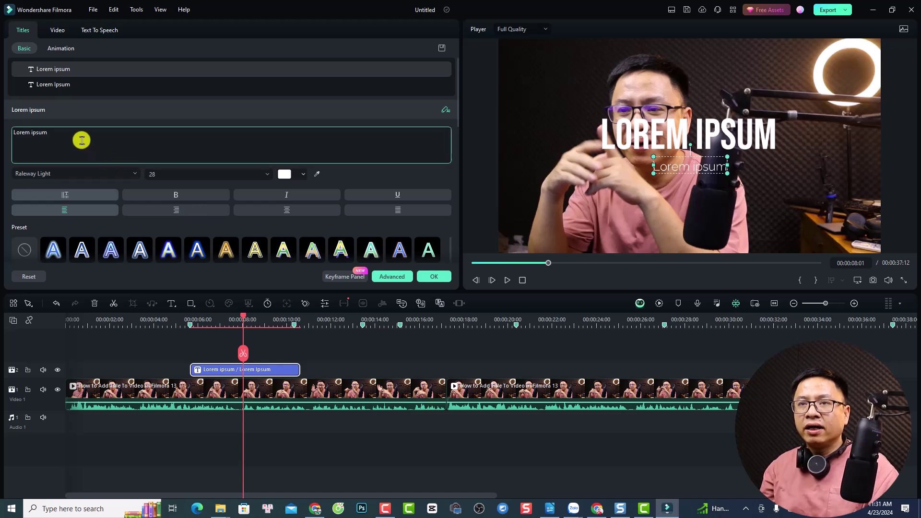
{"action": "key", "text": "ctrl+a"}
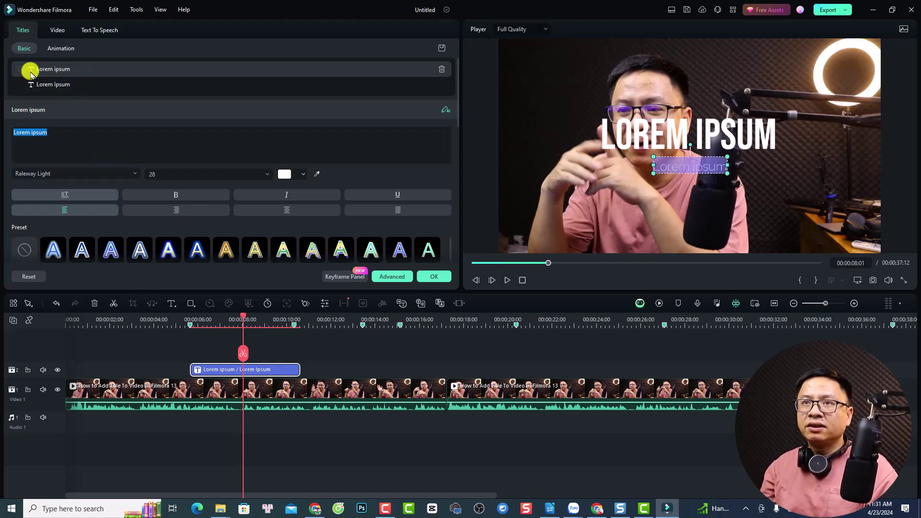
{"action": "left_click", "coordinate": [612, 133]}
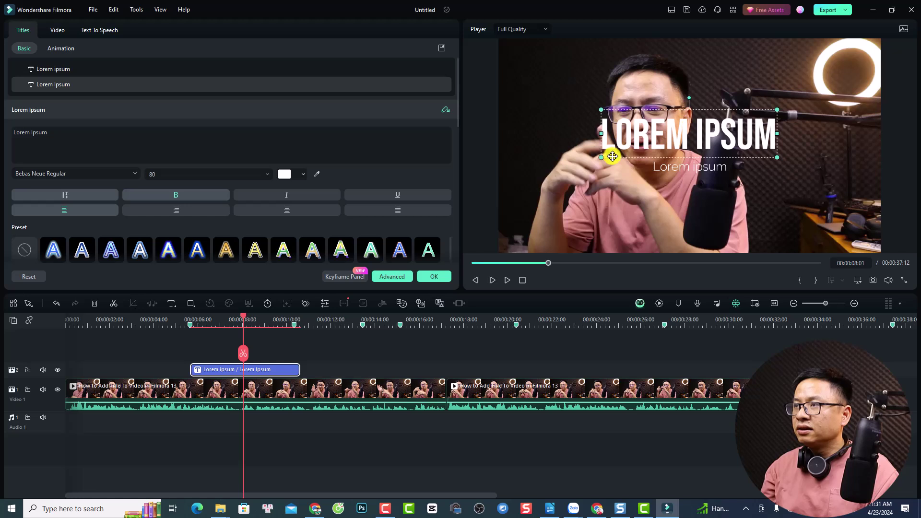
{"action": "left_click", "coordinate": [45, 144]}
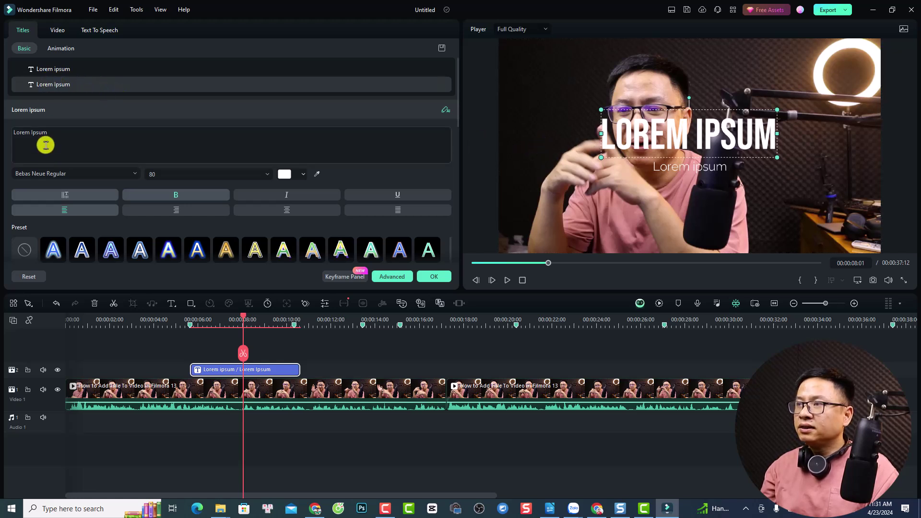
{"action": "key", "text": "ctrl+a"}
{"action": "type", "text": "H"}
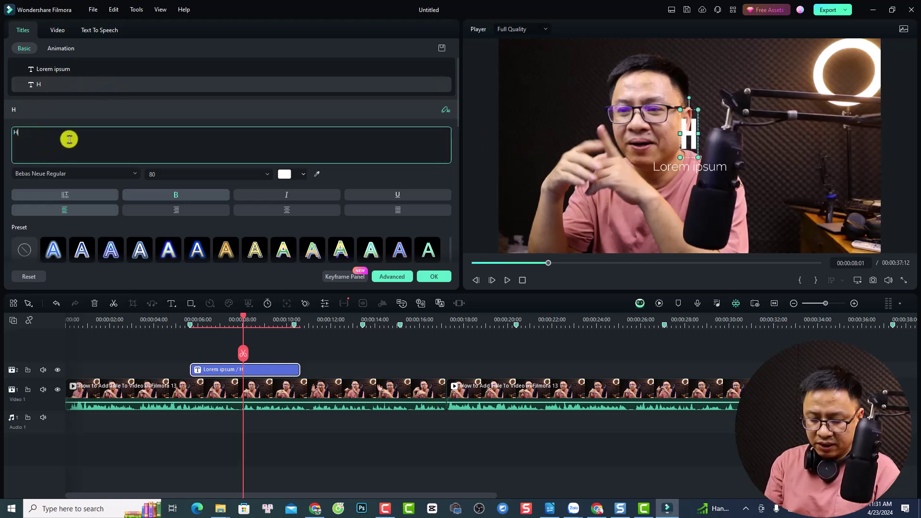
{"action": "type", "text": "ow to Add"}
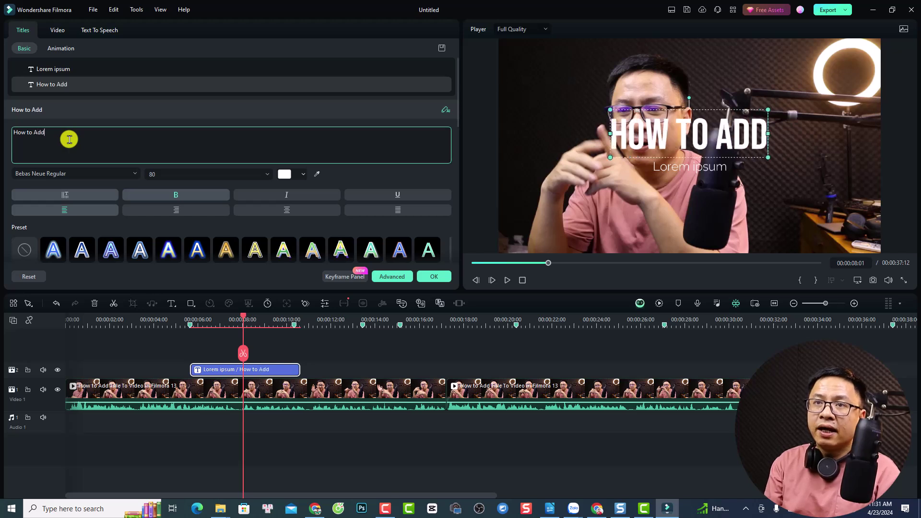
{"action": "type", "text": " Title to video"}
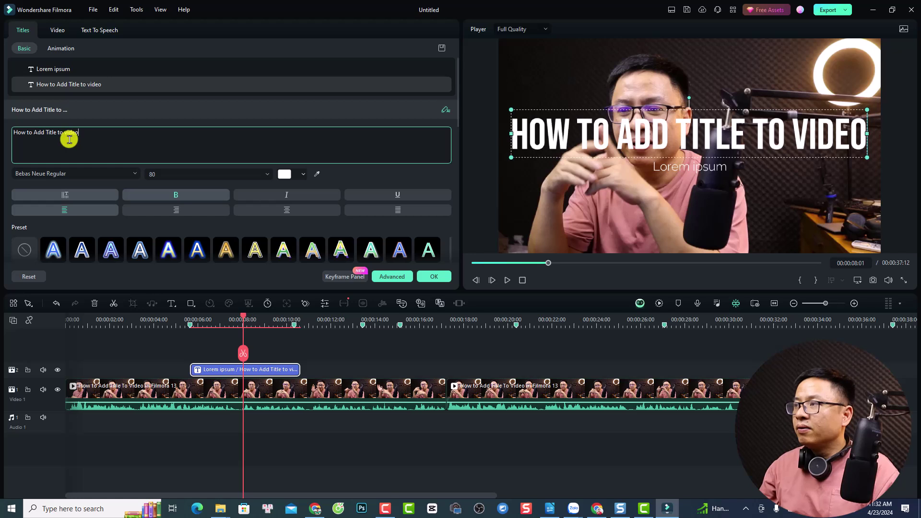
- Change the small subtitle text to 'Filmora 13'
{"action": "left_click", "coordinate": [657, 167]}
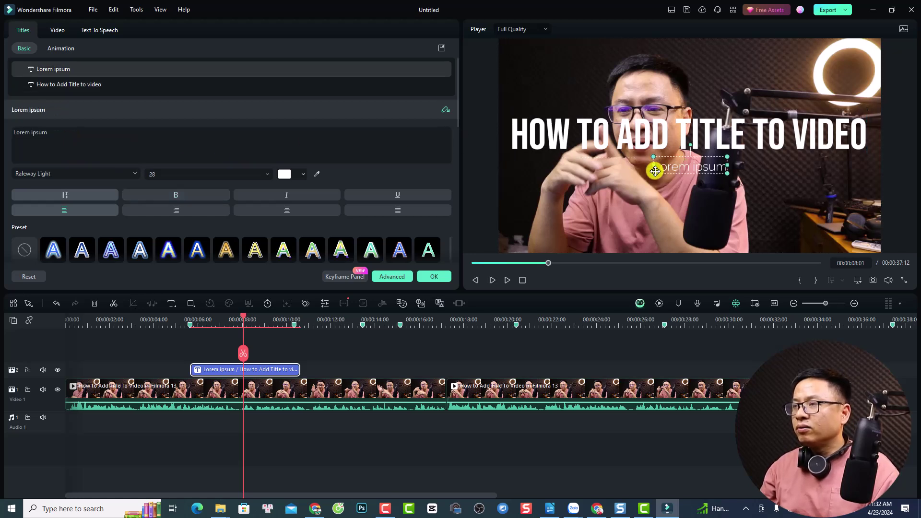
{"action": "double_click", "coordinate": [703, 164]}
{"action": "type", "text": "Filmora 13"}
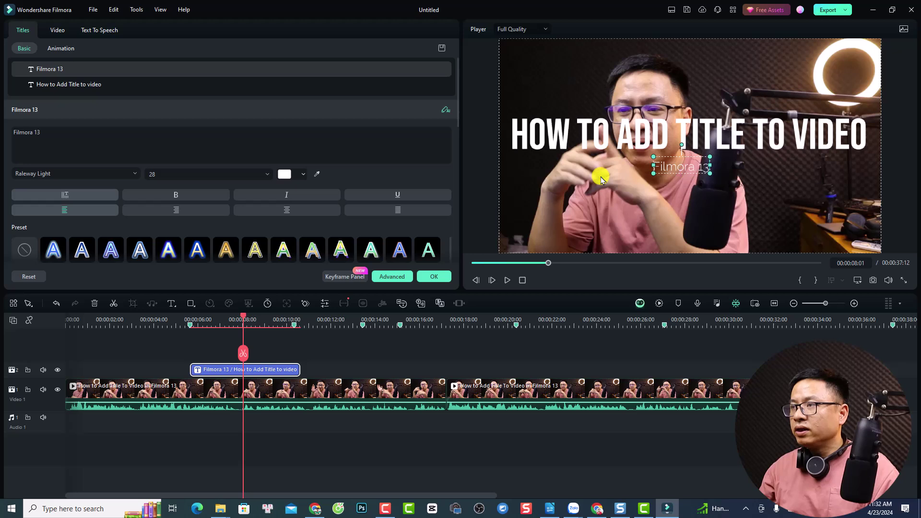
{"action": "key", "text": "ctrl+a"}
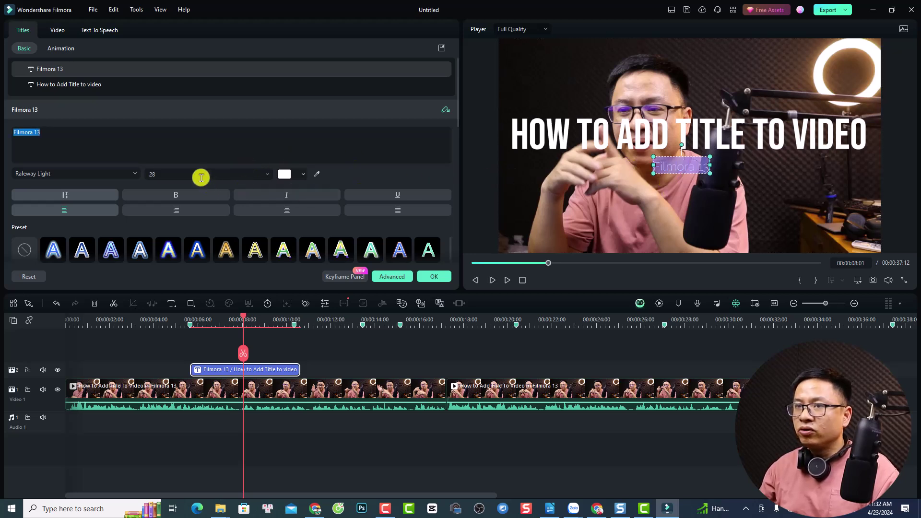
- Make the Filmora 13 subtitle bold with a reddish outlined preset style
{"action": "left_click", "coordinate": [173, 196]}
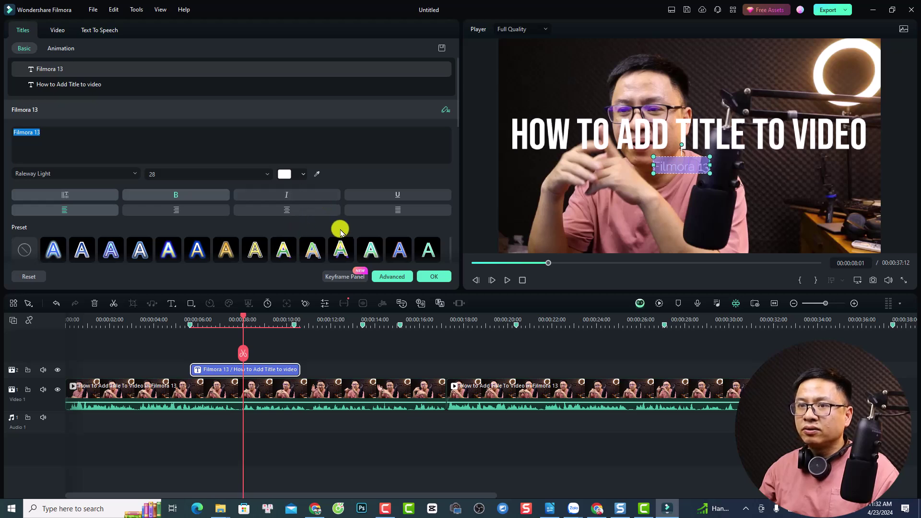
{"action": "scroll", "coordinate": [435, 161], "scroll_direction": "down", "scroll_amount": 3}
{"action": "scroll", "coordinate": [435, 160], "scroll_direction": "down", "scroll_amount": 2}
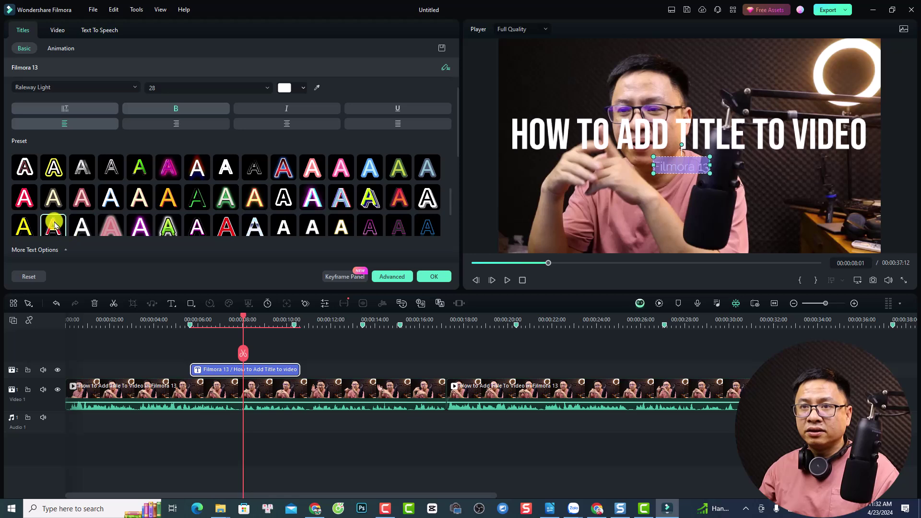
{"action": "left_click", "coordinate": [312, 225]}
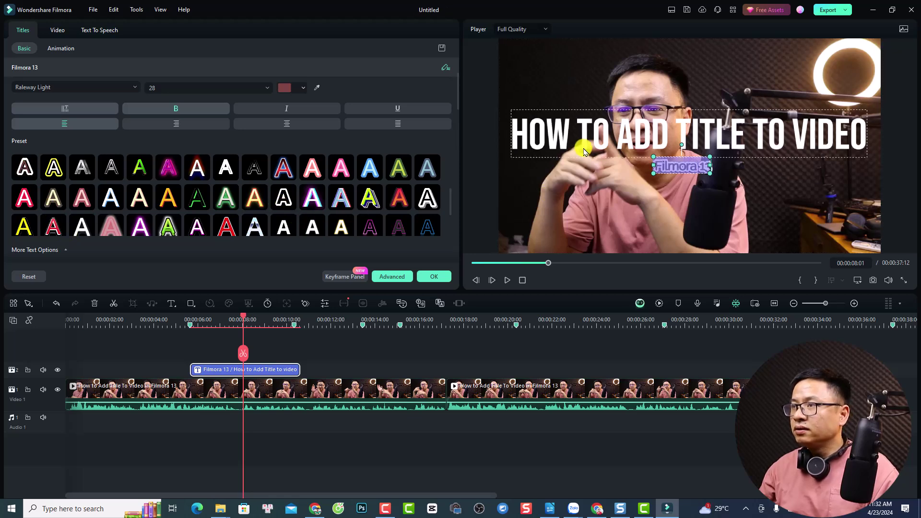
- Give the headline a dark red, white-outlined preset, keeping Bebas Neue Regular
{"action": "left_click", "coordinate": [620, 146]}
{"action": "left_click", "coordinate": [619, 144]}
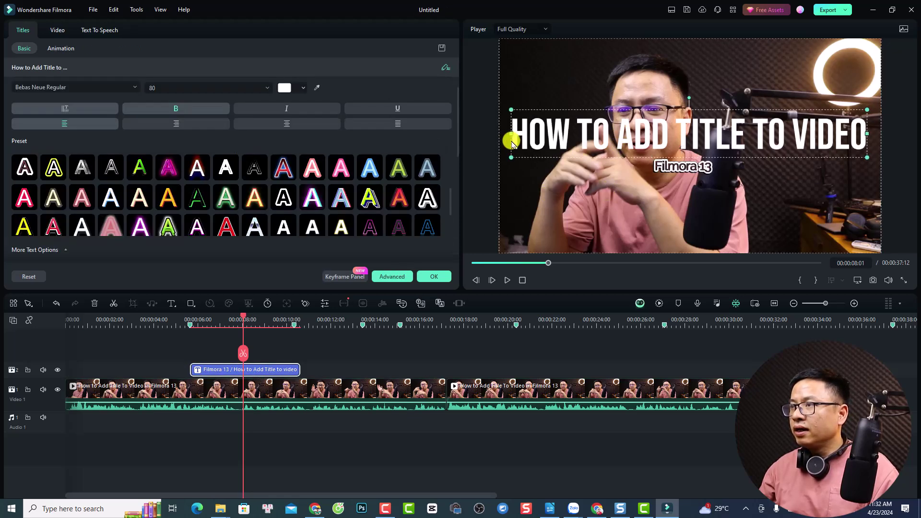
{"action": "left_click", "coordinate": [27, 169]}
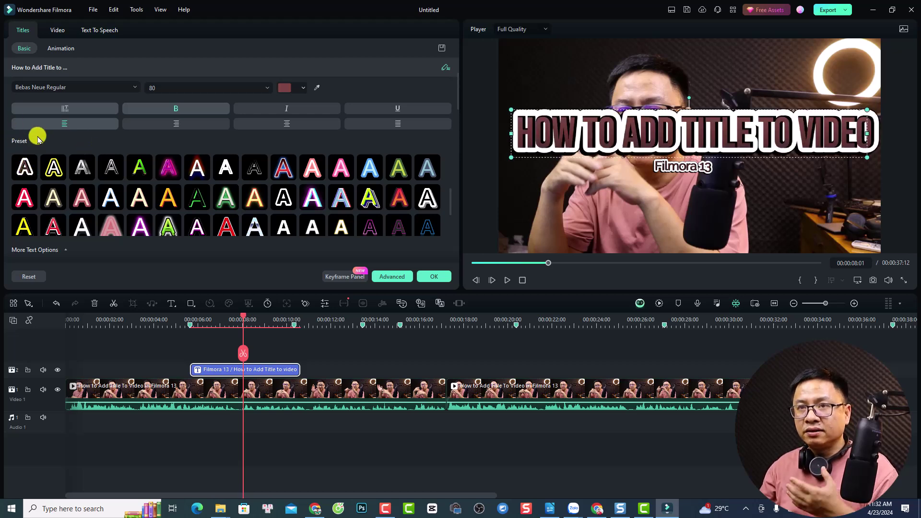
{"action": "left_click", "coordinate": [65, 87]}
{"action": "left_click", "coordinate": [169, 88]}
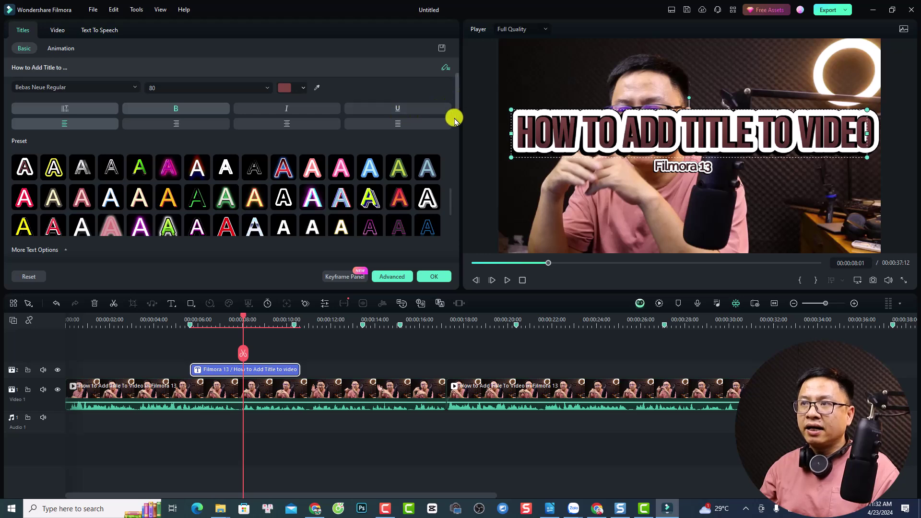
{"action": "scroll", "coordinate": [445, 209], "scroll_direction": "down", "scroll_amount": 3}
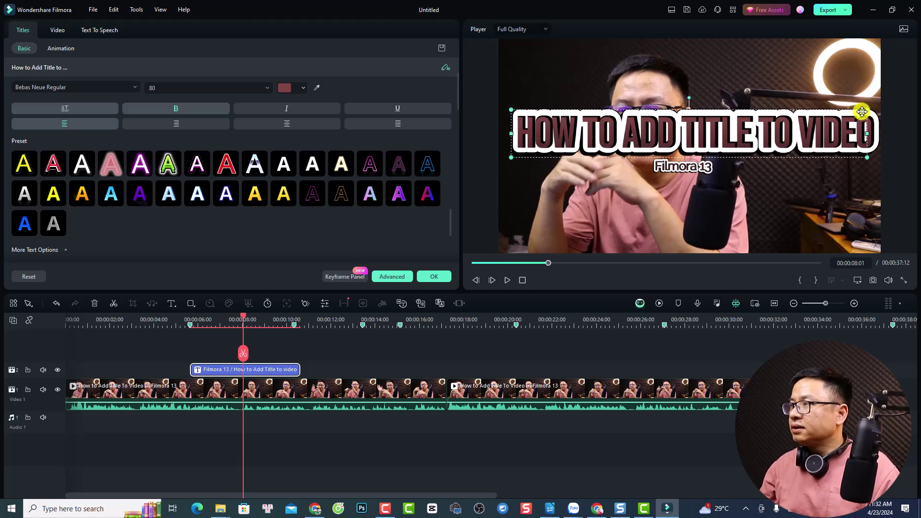
- Shrink the headline to size 36 and move both text lines to the lower frame
{"action": "left_click_drag", "start_coordinate": [871, 113], "coordinate": [673, 164]}
{"action": "left_click_drag", "start_coordinate": [622, 152], "coordinate": [703, 213]}
{"action": "left_click_drag", "start_coordinate": [694, 176], "coordinate": [677, 230]}
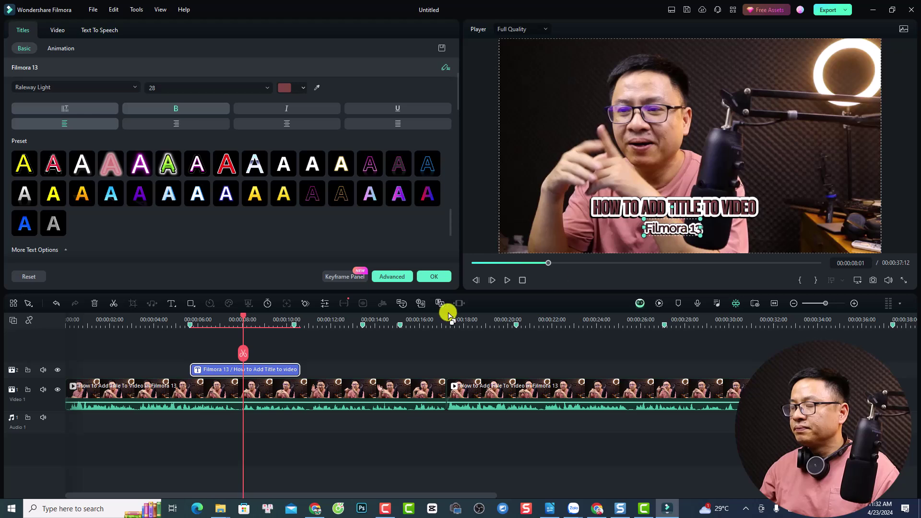
- Confirm the title edits, replay the titles from about 5 seconds, and right-click the title clip
{"action": "left_click", "coordinate": [171, 321]}
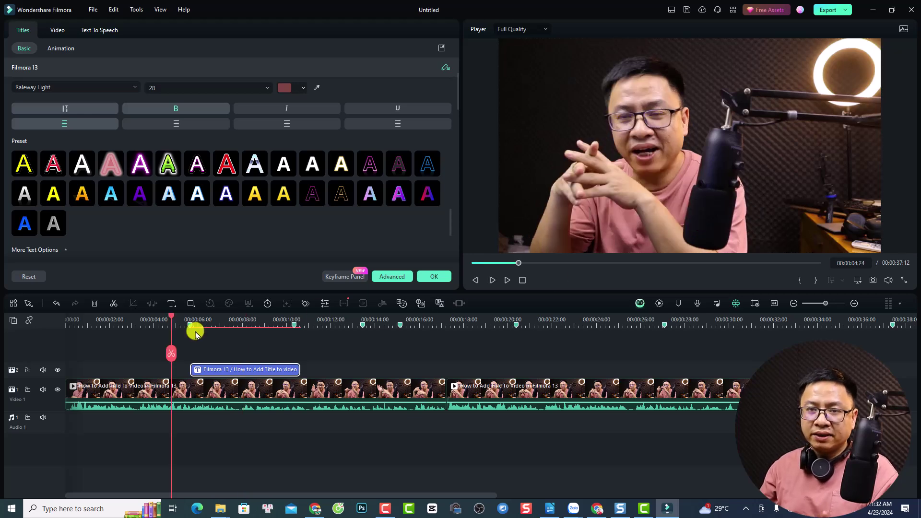
{"action": "left_click", "coordinate": [434, 276]}
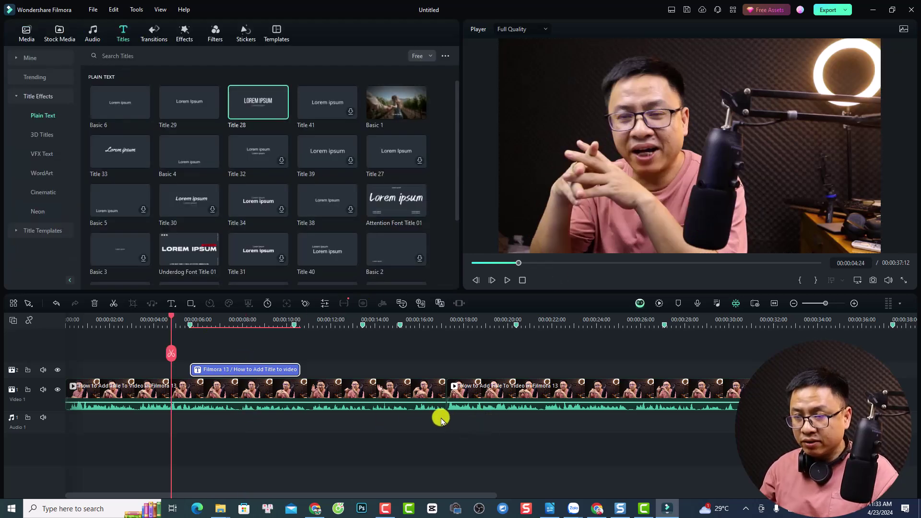
{"action": "key", "text": "space"}
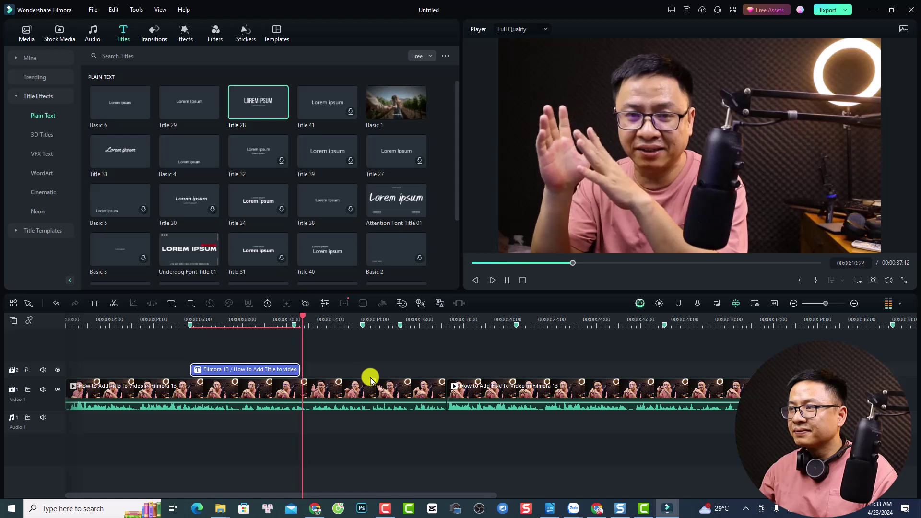
{"action": "key", "text": "space"}
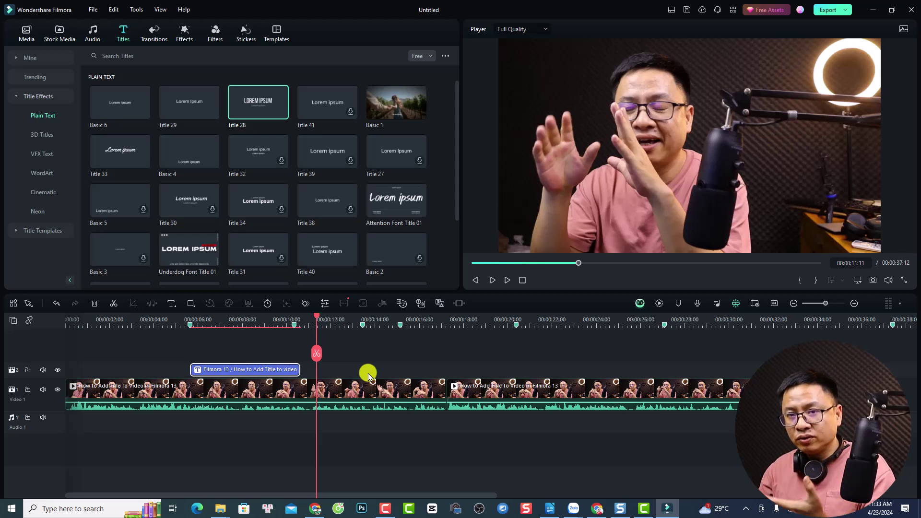
{"action": "right_click", "coordinate": [249, 373]}
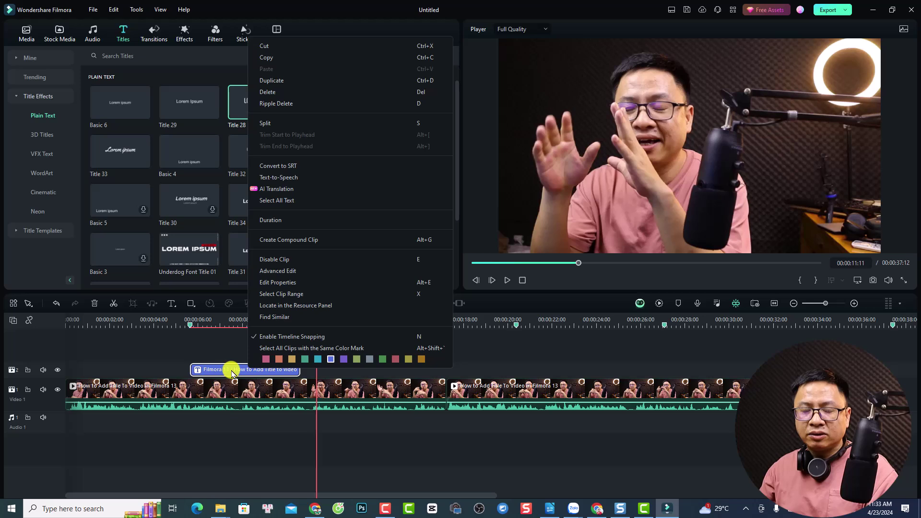
- In Advanced Edit, lengthen the Filmora 13 line's entrance animation and preview it
{"action": "left_click", "coordinate": [288, 271]}
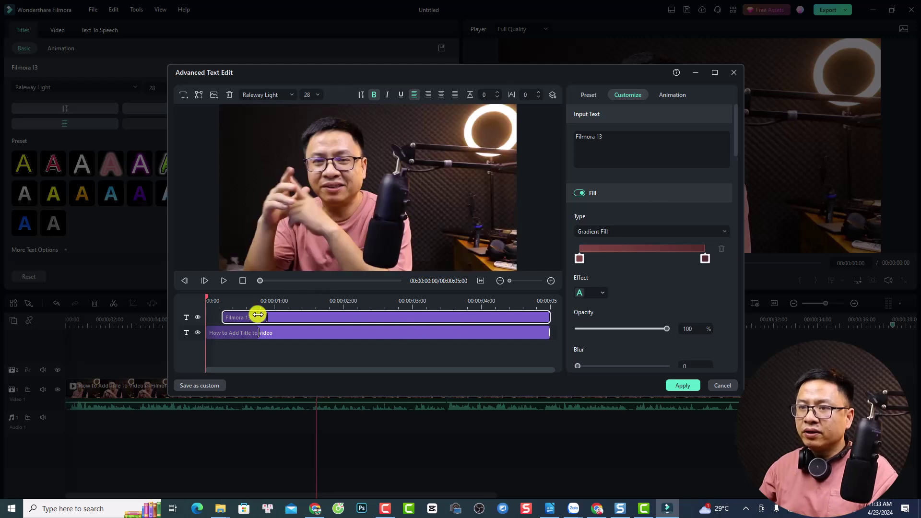
{"action": "mouse_move", "coordinate": [267, 320]}
{"action": "left_mouse_down"}
{"action": "mouse_move", "coordinate": [257, 318]}
{"action": "mouse_move", "coordinate": [292, 321]}
{"action": "mouse_move", "coordinate": [268, 330]}
{"action": "left_mouse_up"}
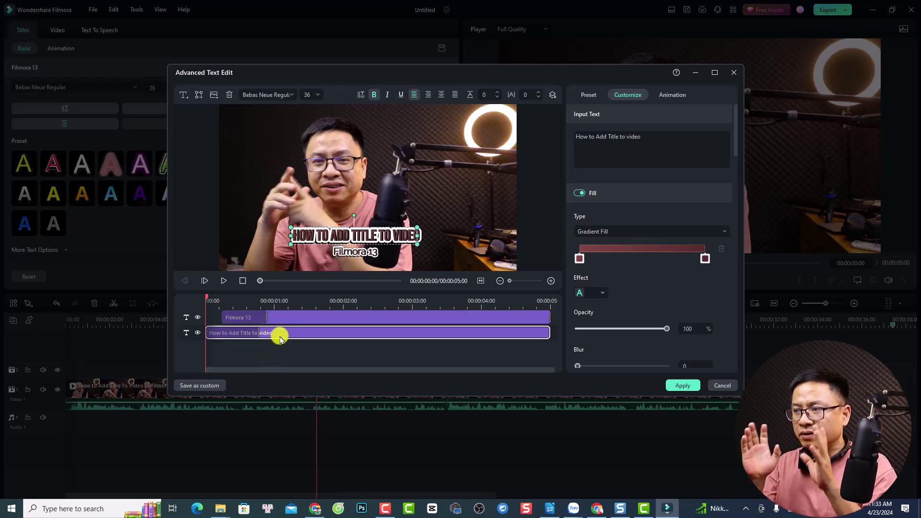
{"action": "key", "text": "space"}
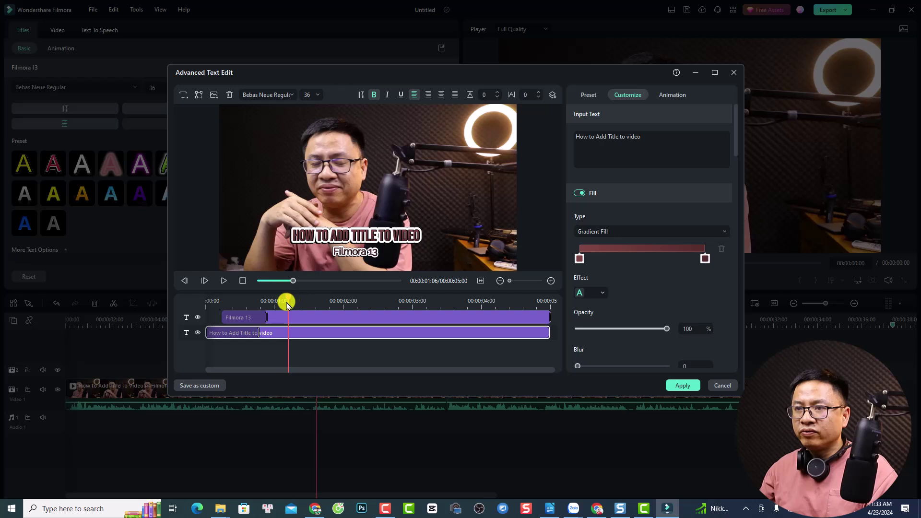
{"action": "left_click", "coordinate": [271, 315]}
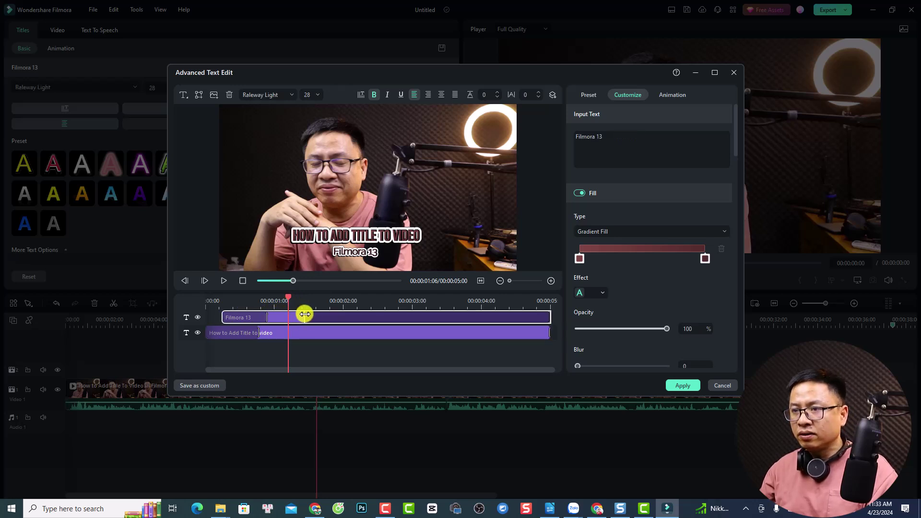
{"action": "left_click_drag", "start_coordinate": [311, 316], "coordinate": [312, 316]}
{"action": "left_click", "coordinate": [215, 302]}
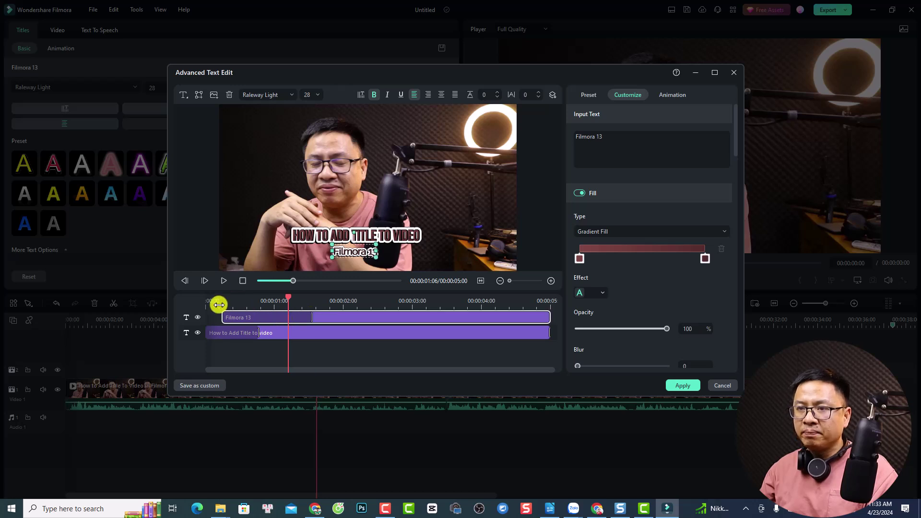
{"action": "key", "text": "space"}
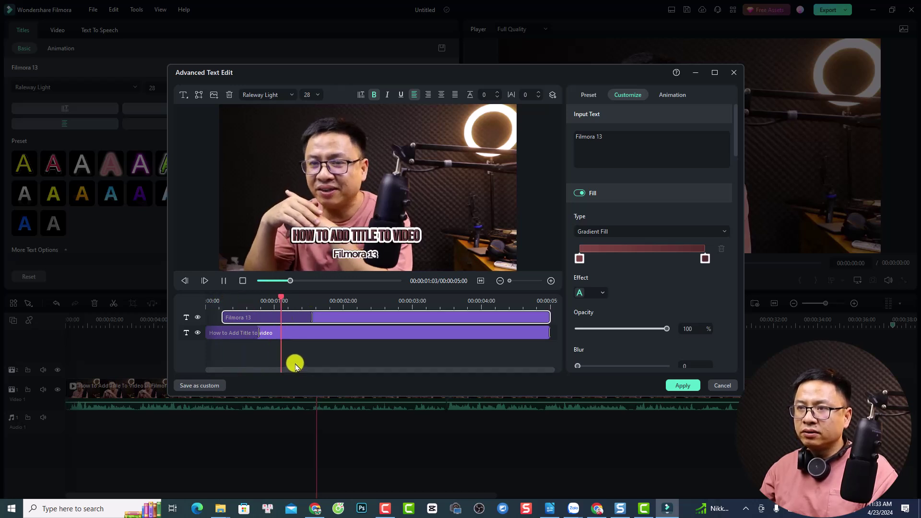
{"action": "key", "text": "space"}
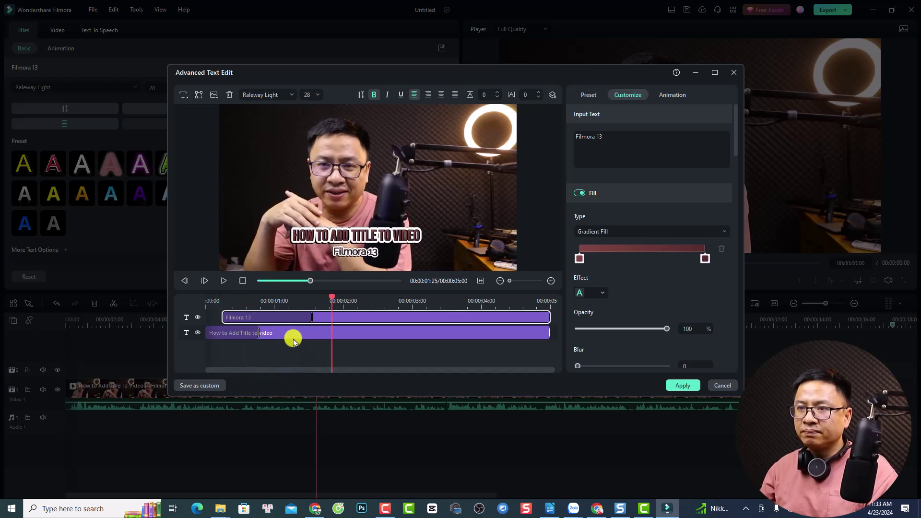
- Select the 'How to Add Title to video' line and replay the preview from the start
{"action": "left_click", "coordinate": [259, 337]}
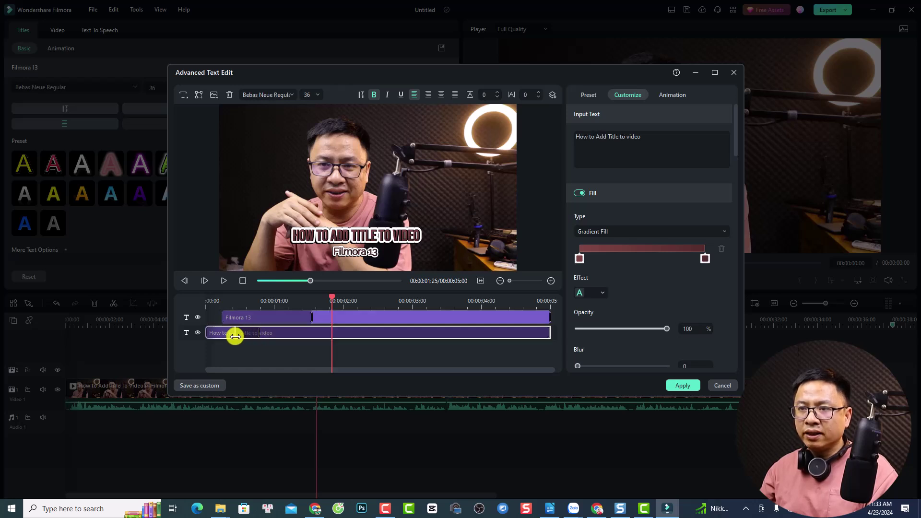
{"action": "left_click", "coordinate": [212, 303]}
{"action": "key", "text": "space"}
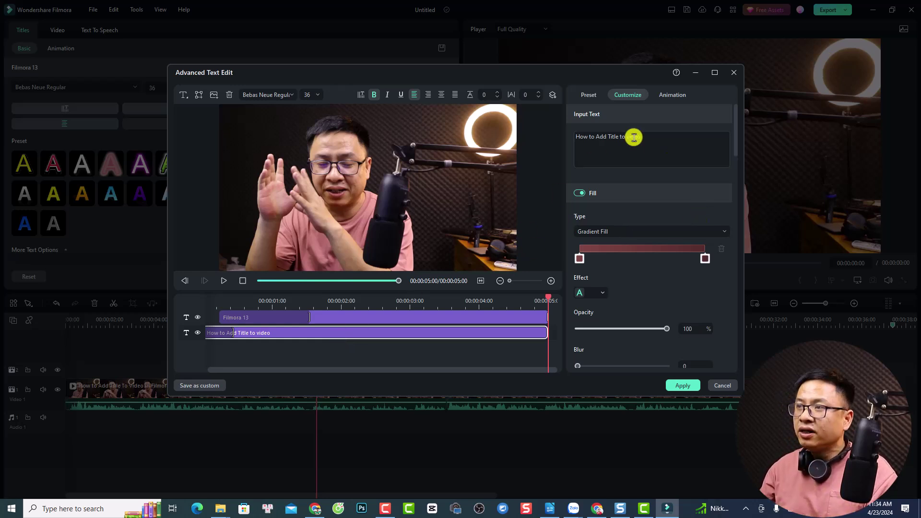
- Review the Preset, Customize and Animation tabs, then apply the advanced edits
{"action": "left_click", "coordinate": [587, 95]}
{"action": "left_click", "coordinate": [622, 95]}
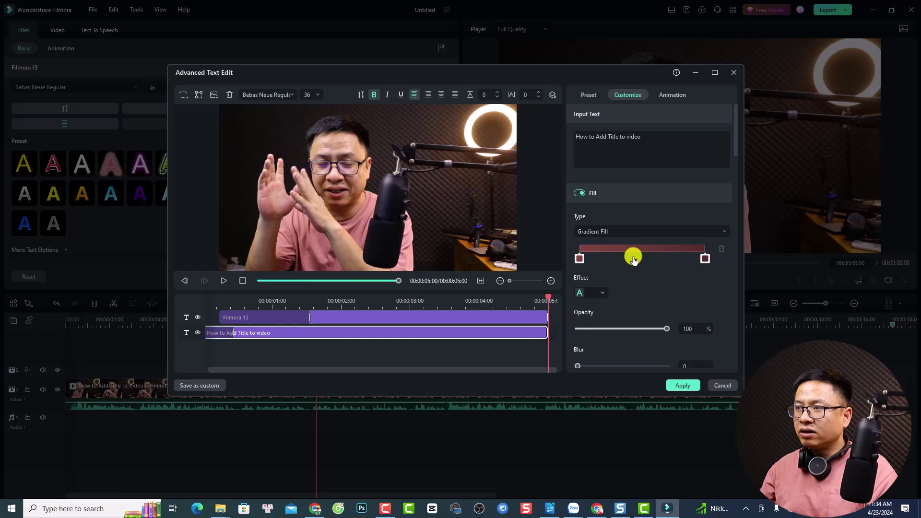
{"action": "scroll", "coordinate": [633, 259], "scroll_direction": "down", "scroll_amount": 5}
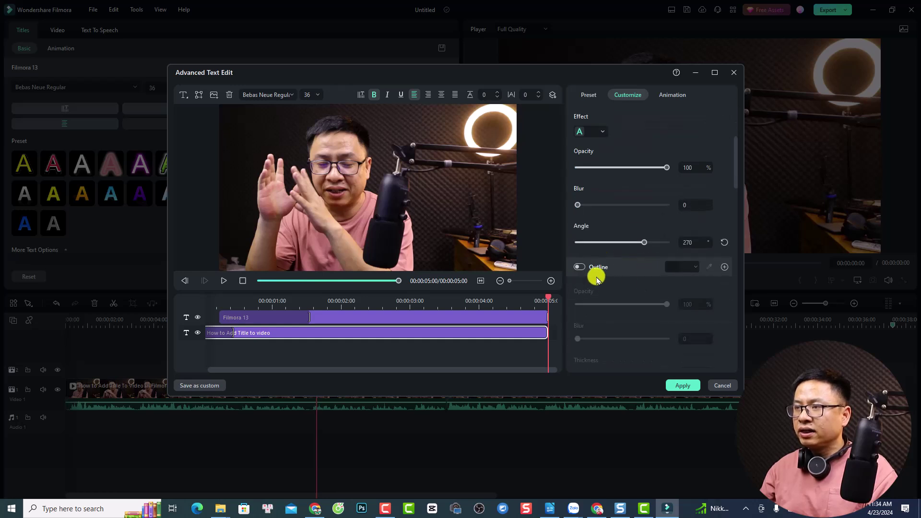
{"action": "scroll", "coordinate": [585, 336], "scroll_direction": "down", "scroll_amount": 4}
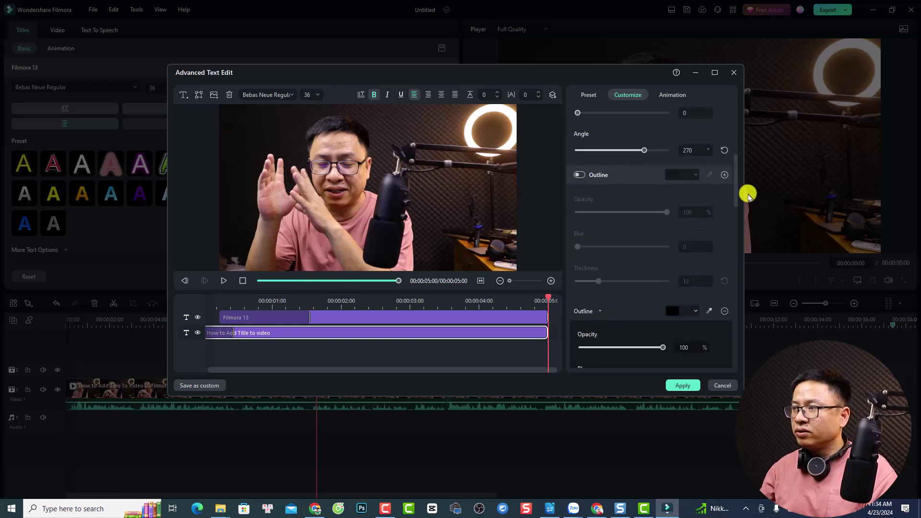
{"action": "left_click_drag", "start_coordinate": [735, 189], "coordinate": [732, 365]}
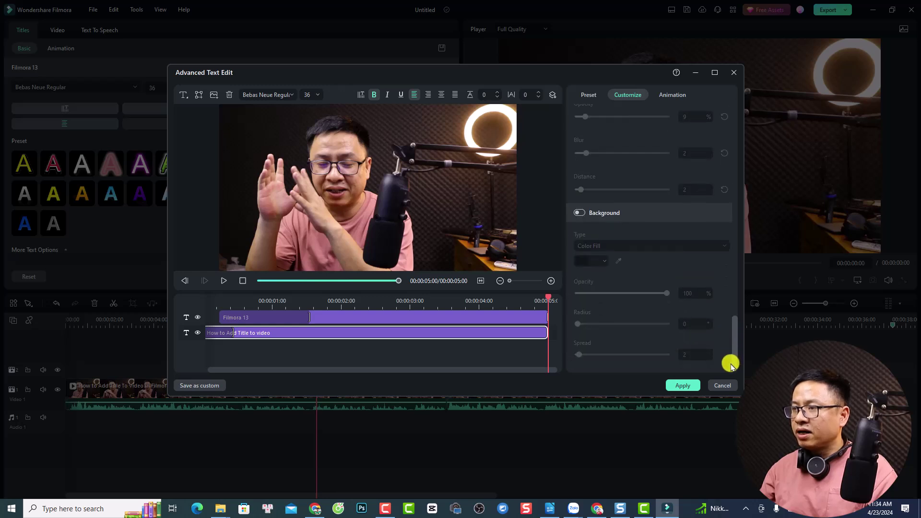
{"action": "left_click", "coordinate": [671, 96]}
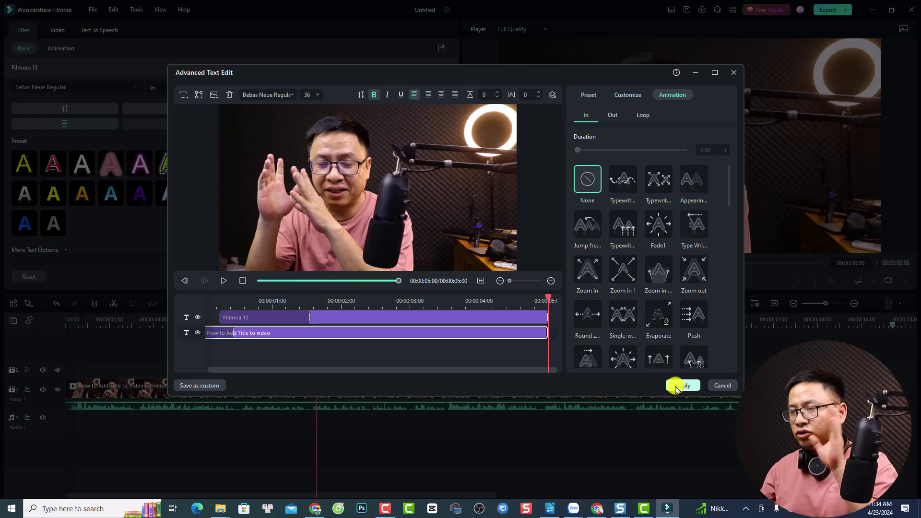
{"action": "left_click", "coordinate": [676, 387]}
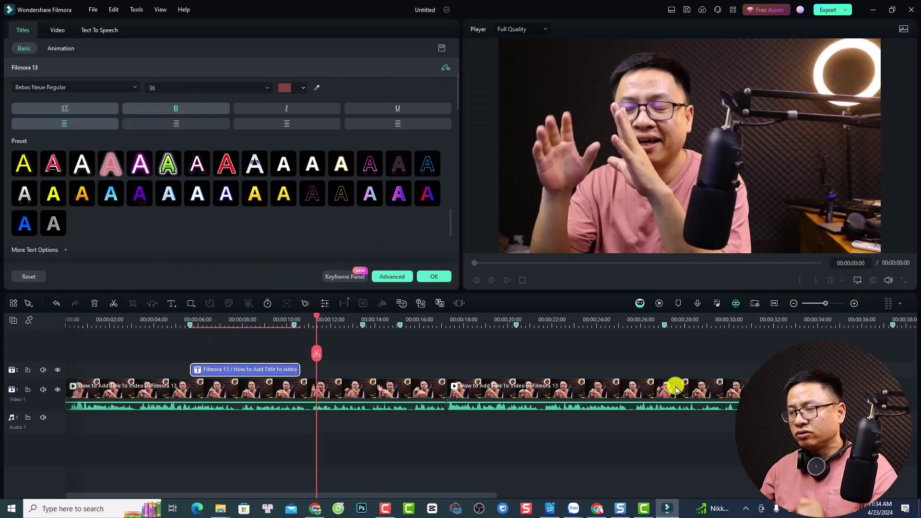
- Play the title from 00:00:04:18 to 00:00:10:09, then close the title panel
{"action": "left_click", "coordinate": [167, 319]}
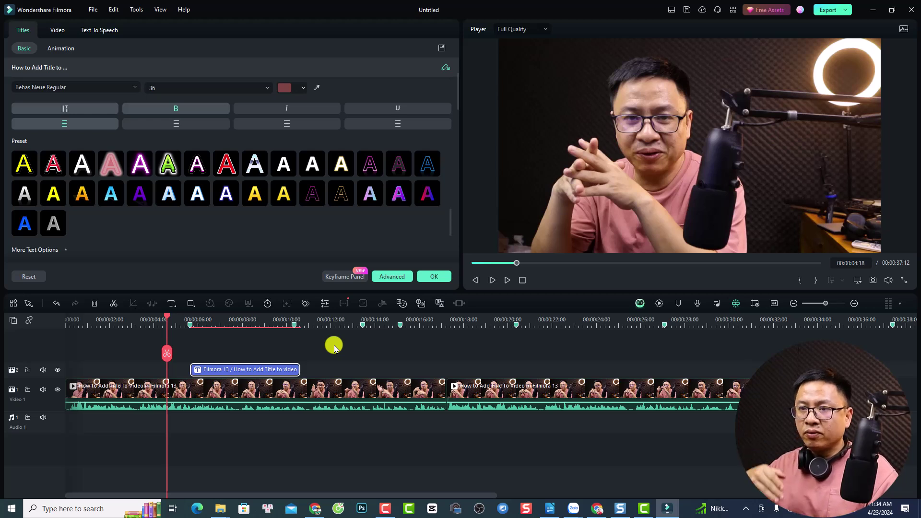
{"action": "key", "text": "space"}
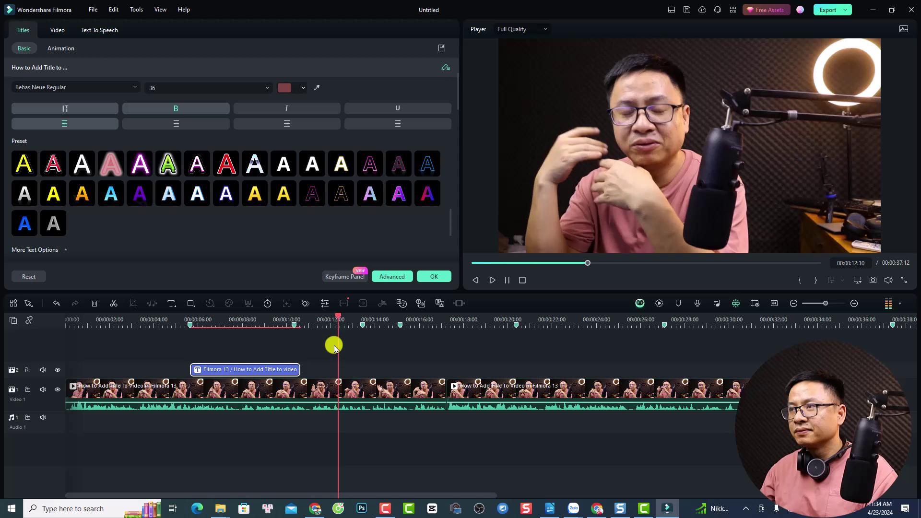
{"action": "left_click", "coordinate": [294, 318]}
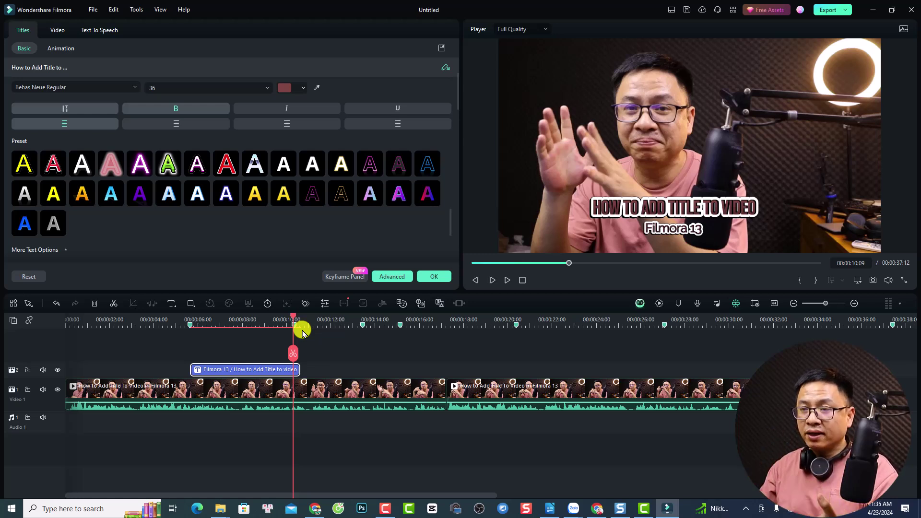
{"action": "left_click", "coordinate": [428, 276]}
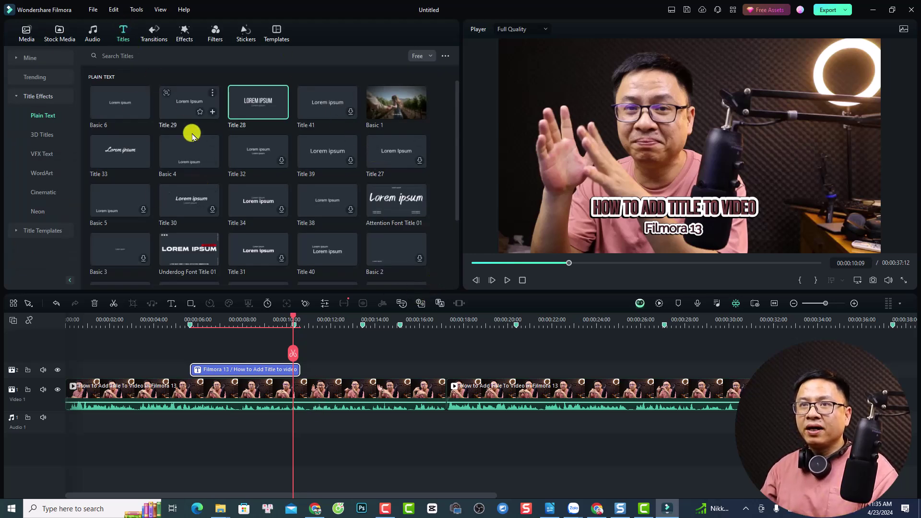
- Preview the Basic 6 plain-text title and drop it above the existing title at about 10 seconds
{"action": "left_click", "coordinate": [17, 96]}
{"action": "left_click", "coordinate": [17, 96]}
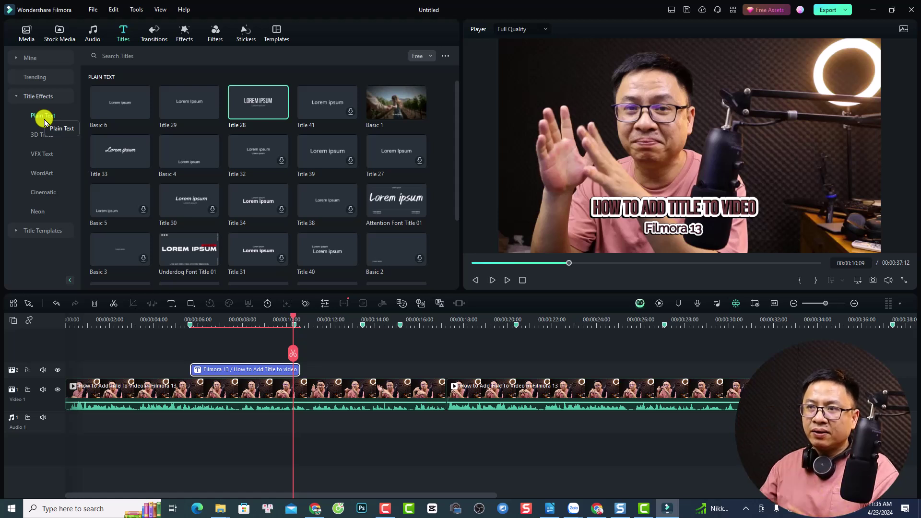
{"action": "left_click", "coordinate": [109, 113]}
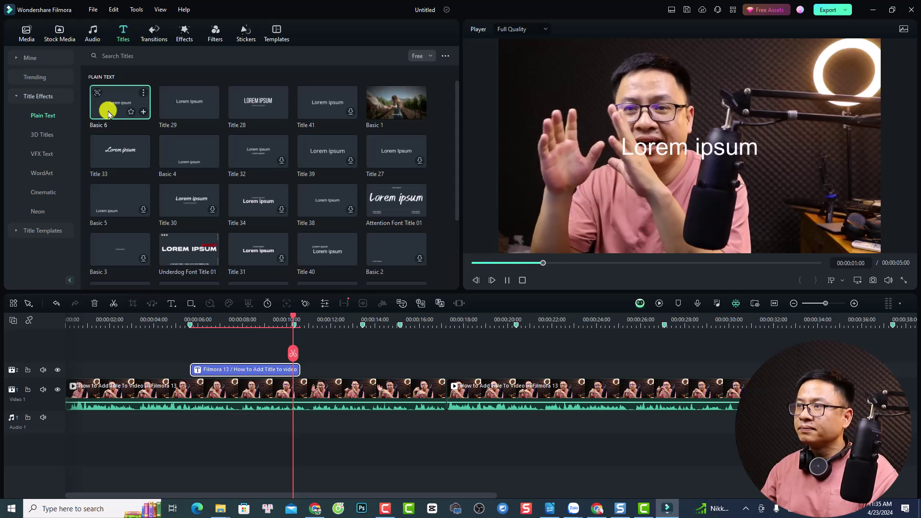
{"action": "left_click_drag", "start_coordinate": [108, 115], "coordinate": [297, 355]}
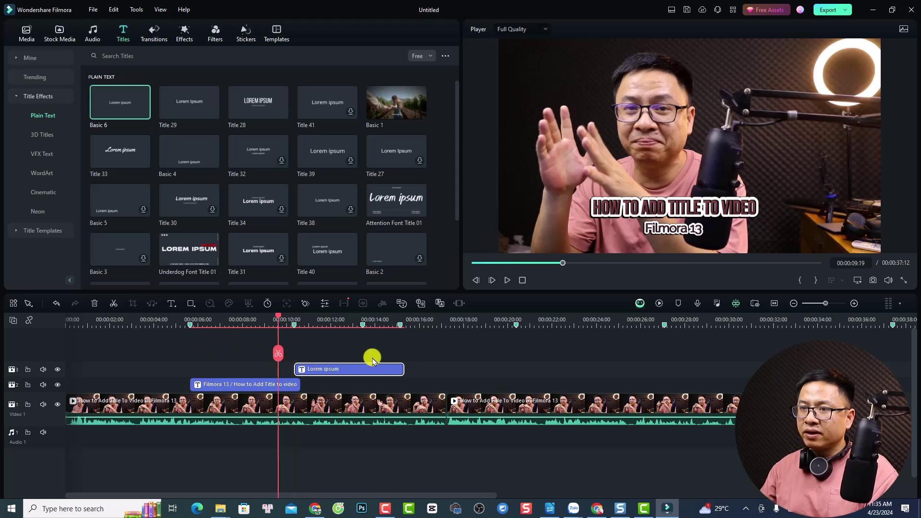
- Move the new title up and right near the ring light and change its text to 'Simple'
{"action": "key", "text": "space"}
{"action": "key", "text": "space"}
{"action": "left_click", "coordinate": [693, 152]}
{"action": "left_click_drag", "start_coordinate": [685, 145], "coordinate": [787, 126]}
{"action": "double_click", "coordinate": [786, 126]}
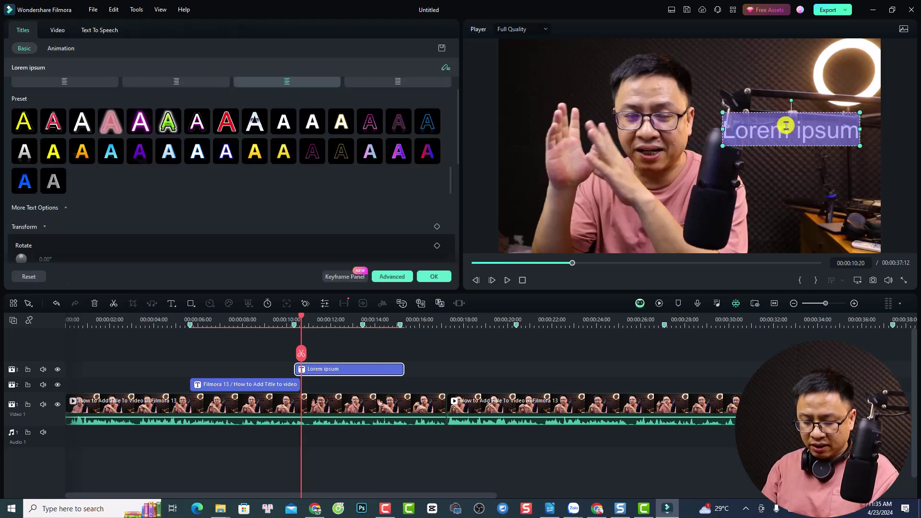
{"action": "type", "text": "Simple"}
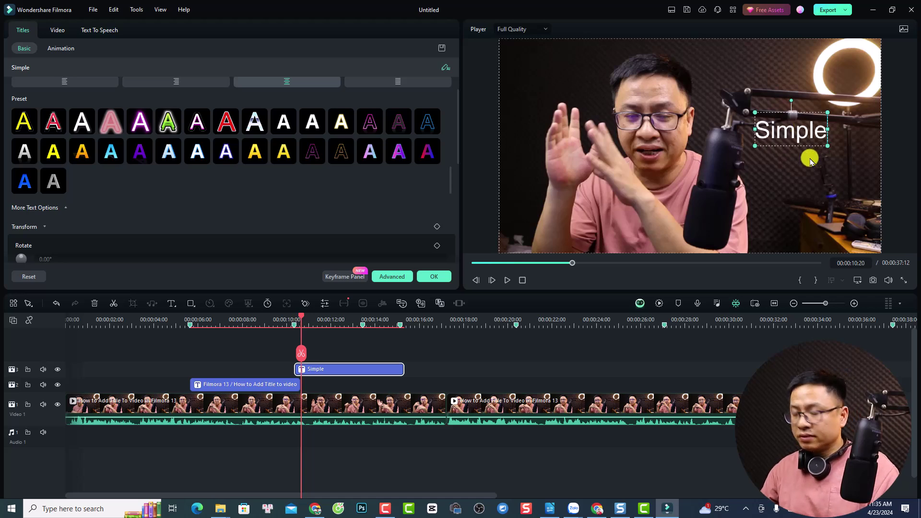
- Apply the bold outlined preset to the Simple title and play it back from about 9 seconds
{"action": "left_click", "coordinate": [239, 327]}
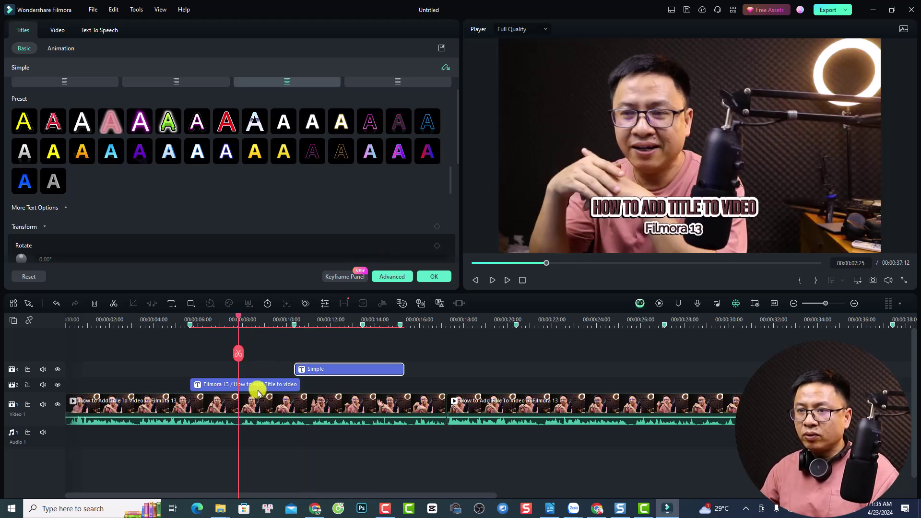
{"action": "left_click", "coordinate": [252, 385]}
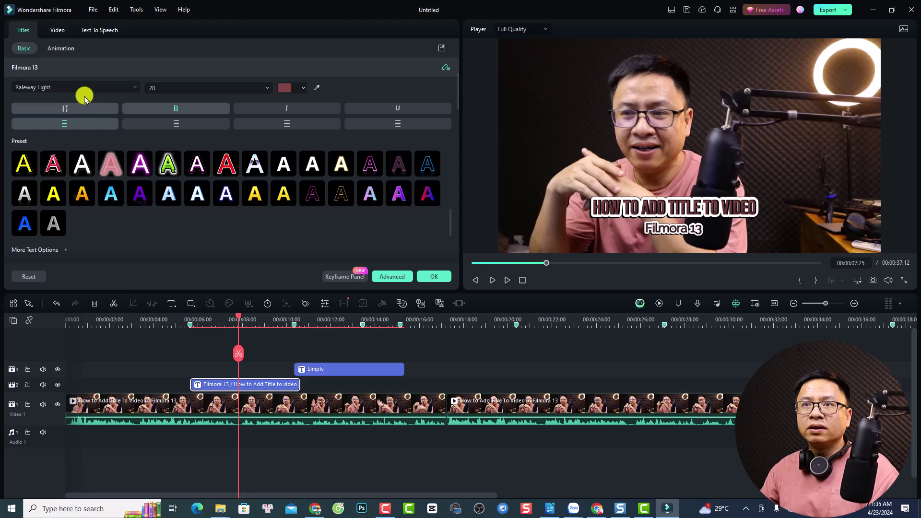
{"action": "left_click", "coordinate": [356, 326]}
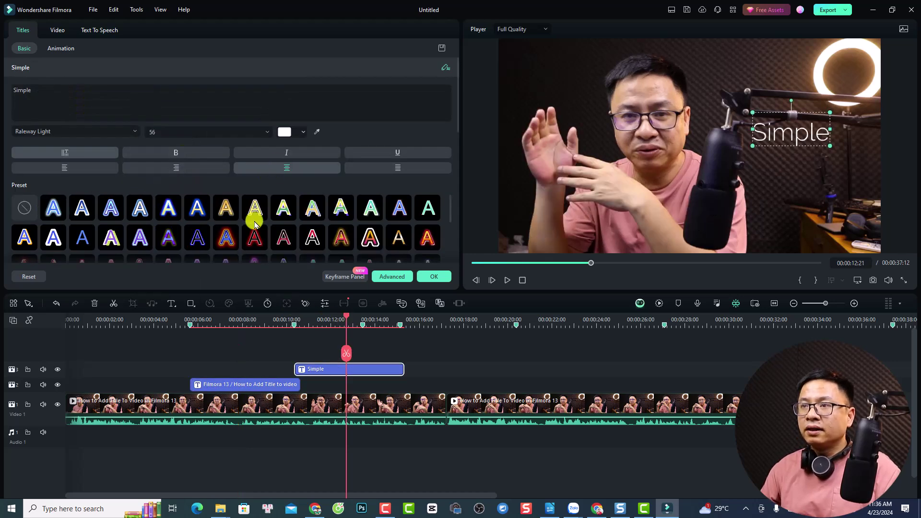
{"action": "scroll", "coordinate": [161, 216], "scroll_direction": "down", "scroll_amount": 3}
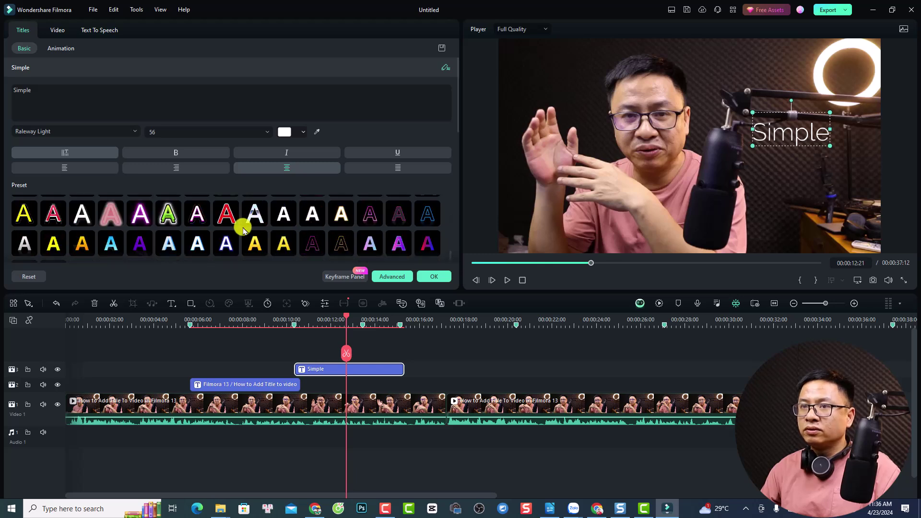
{"action": "scroll", "coordinate": [251, 221], "scroll_direction": "down", "scroll_amount": 3}
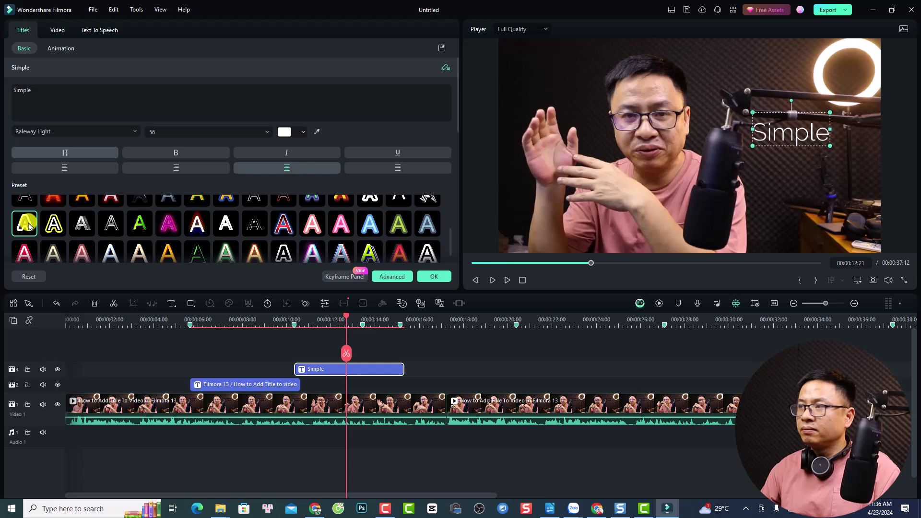
{"action": "left_click", "coordinate": [29, 225]}
{"action": "left_click", "coordinate": [280, 321]}
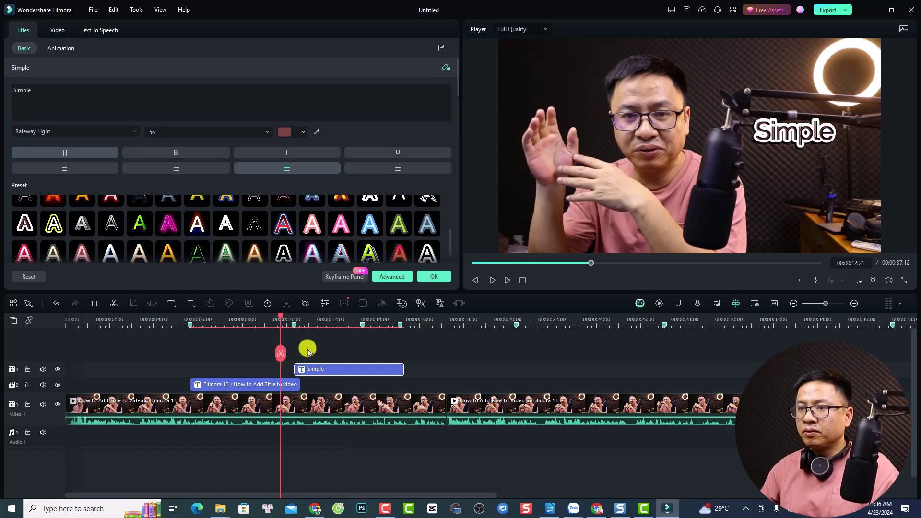
{"action": "key", "text": "space"}
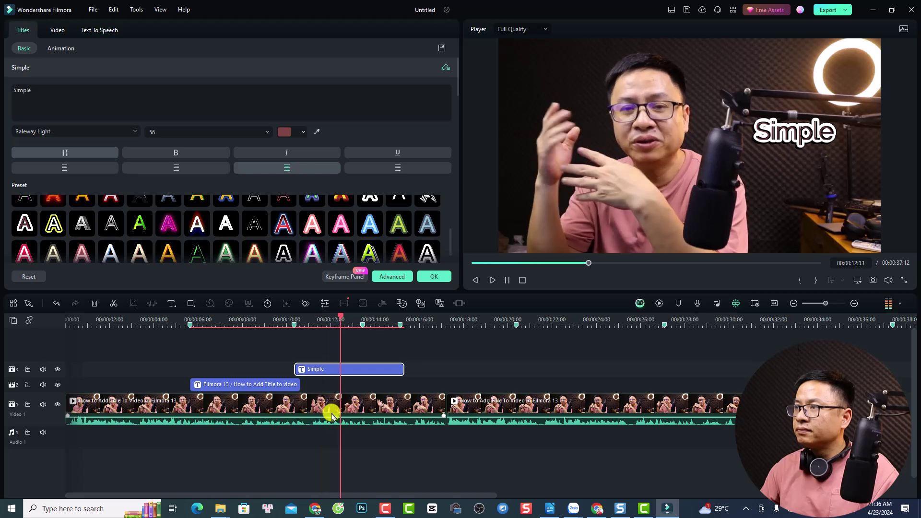
- Shorten the Simple title clip, check where it ends, and reopen the titles library
{"action": "left_click_drag", "start_coordinate": [404, 369], "coordinate": [366, 367]}
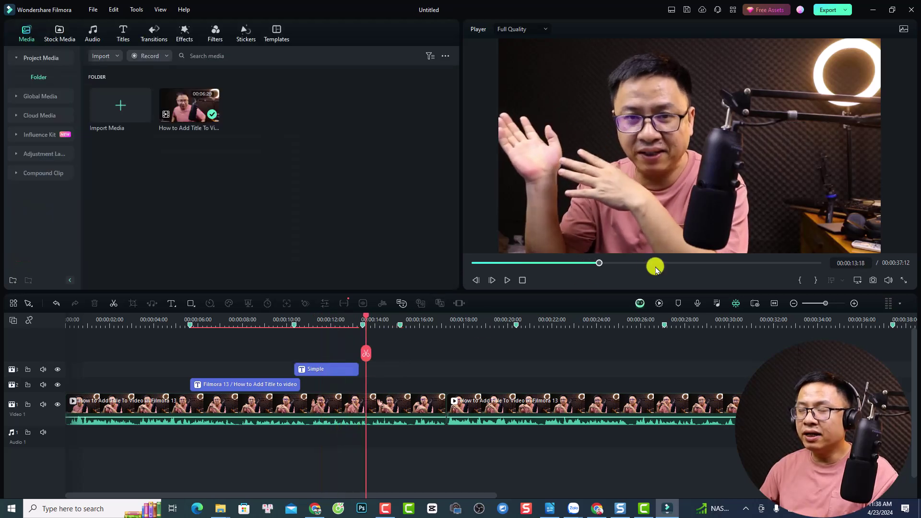
{"action": "left_click", "coordinate": [332, 321]}
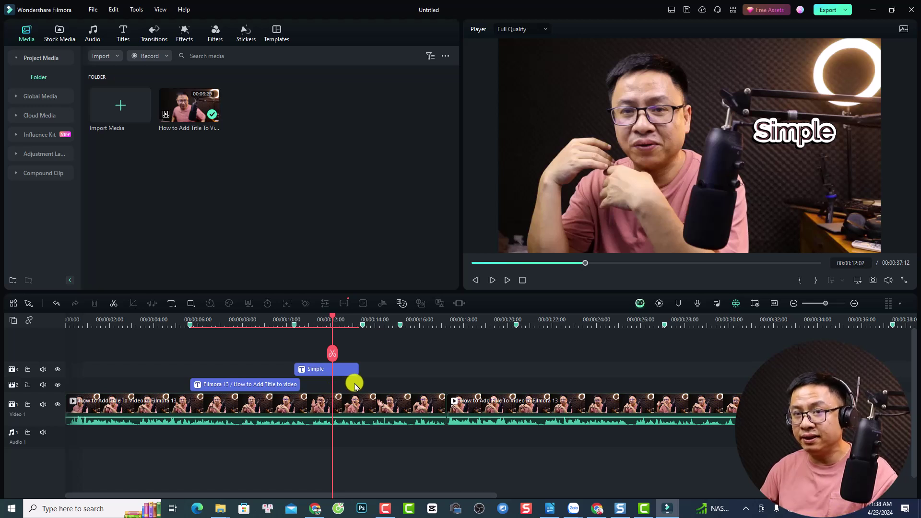
{"action": "left_click", "coordinate": [367, 356]}
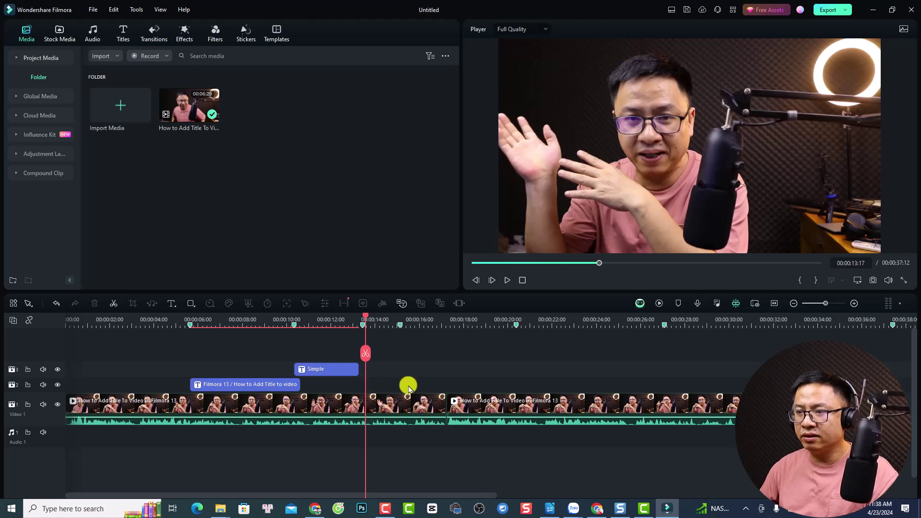
{"action": "left_click", "coordinate": [123, 32]}
{"action": "left_click", "coordinate": [16, 95]}
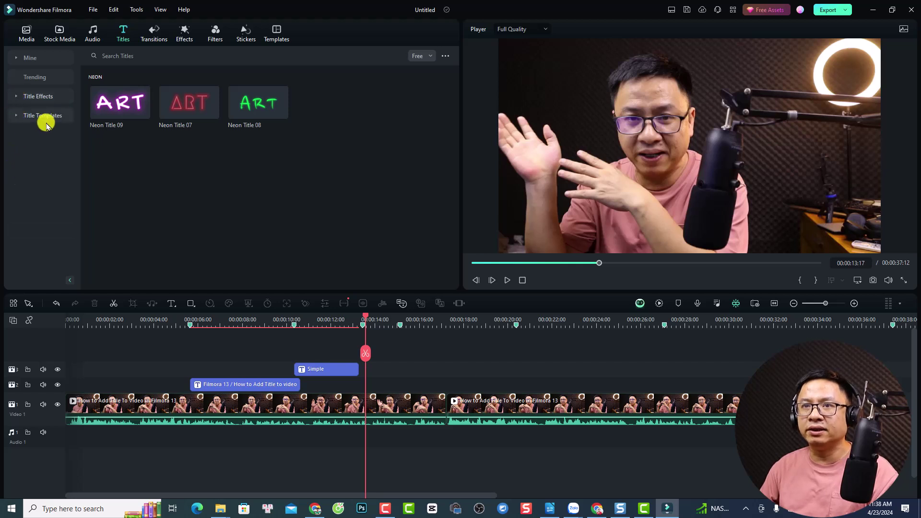
- Place the New LowerThirds 22 lower third on track 2 after the Simple title and preview it
{"action": "left_click", "coordinate": [16, 115]}
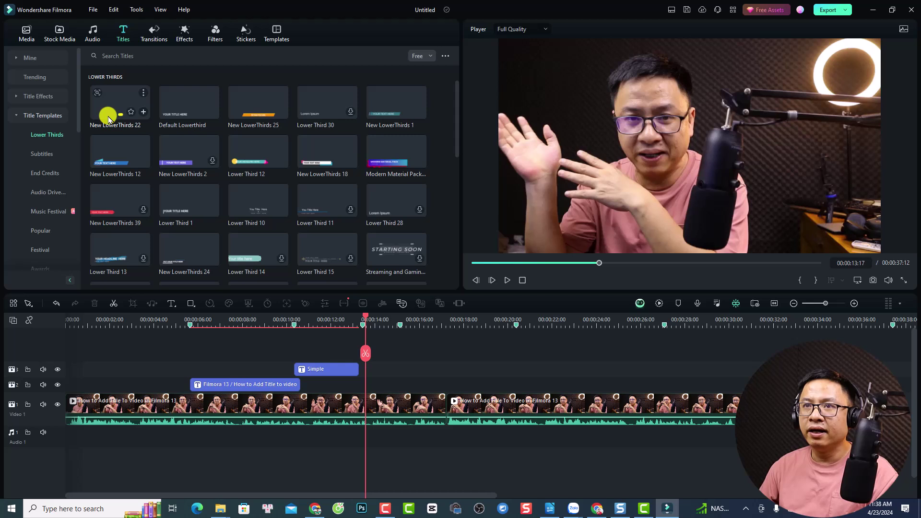
{"action": "left_click_drag", "start_coordinate": [109, 119], "coordinate": [357, 391]}
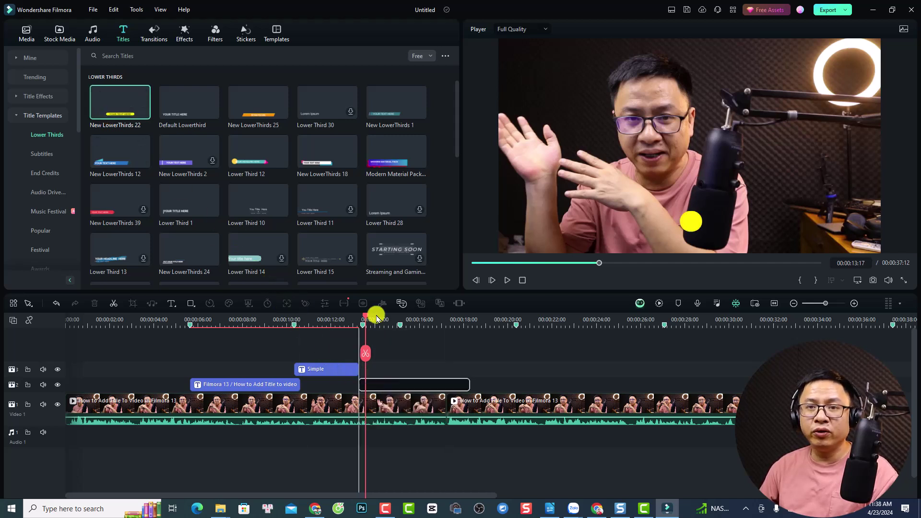
{"action": "left_click_drag", "start_coordinate": [366, 326], "coordinate": [402, 328]}
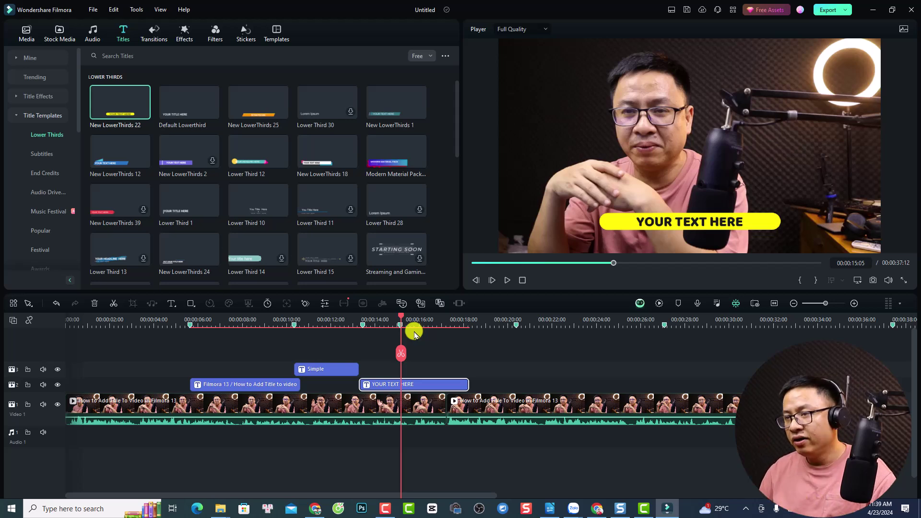
{"action": "left_click", "coordinate": [355, 320]}
{"action": "key", "text": "space"}
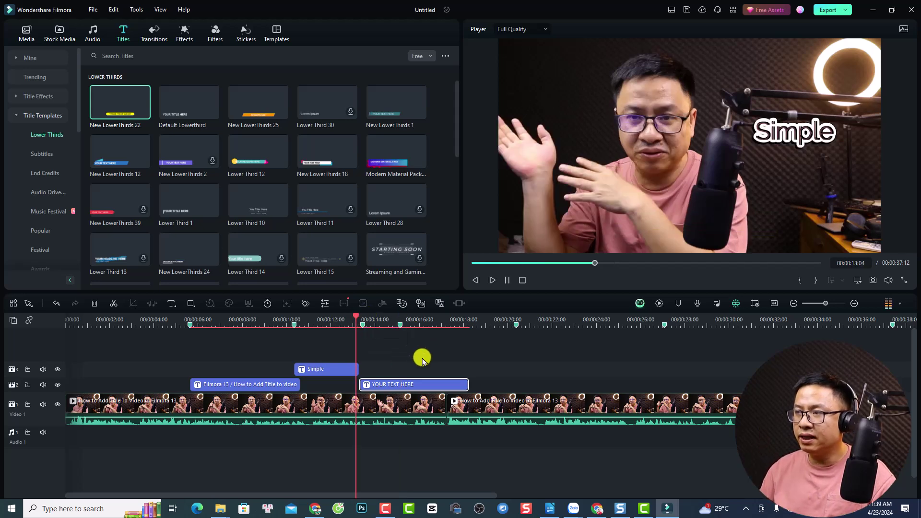
{"action": "key", "text": "space"}
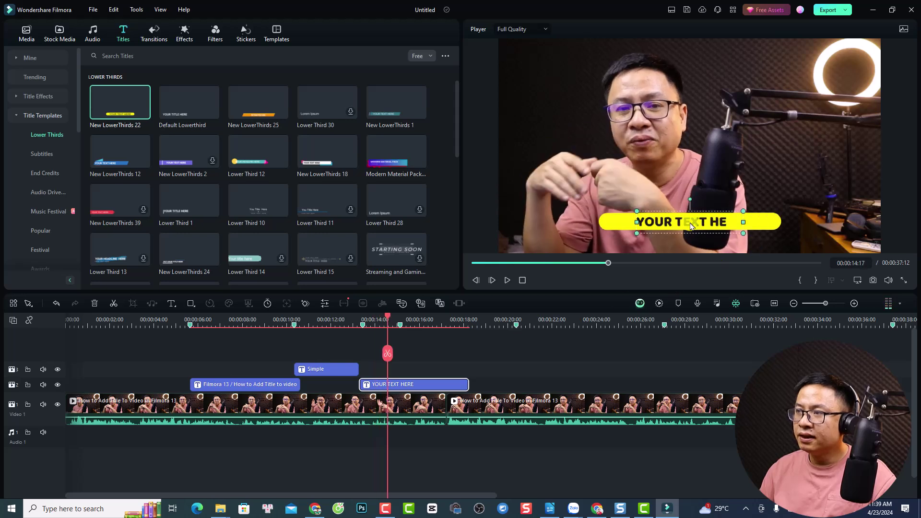
- Change the lower third's text to 'Filmora 13 Title Template', centre it horizontally and confirm
{"action": "double_click", "coordinate": [691, 226]}
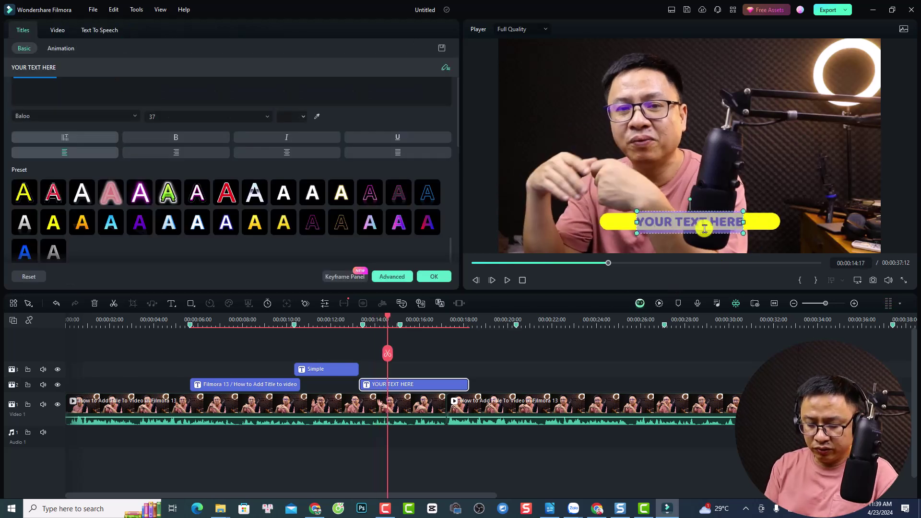
{"action": "type", "text": "Filmora 1"}
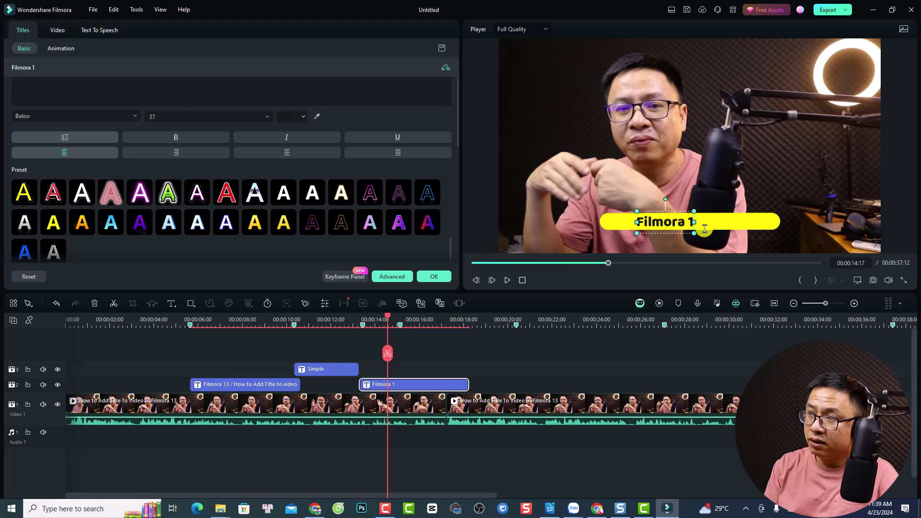
{"action": "type", "text": "3 Title T"}
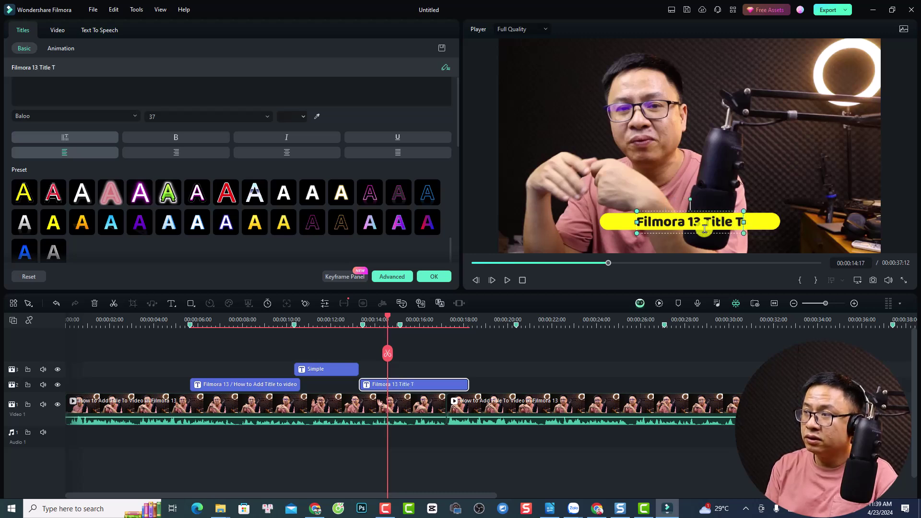
{"action": "type", "text": "emplate"}
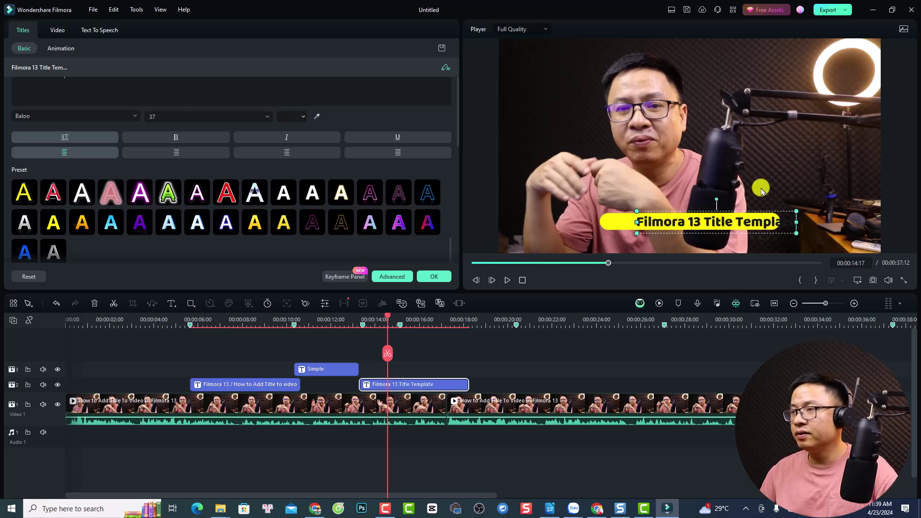
{"action": "left_click", "coordinate": [730, 230]}
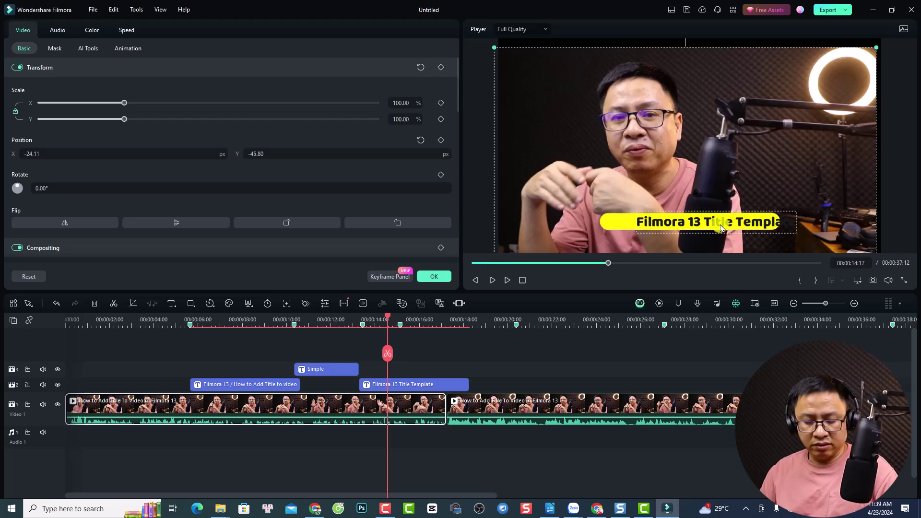
{"action": "key", "text": "ctrl+z"}
{"action": "left_click_drag", "start_coordinate": [714, 220], "coordinate": [691, 221]}
{"action": "key", "text": "space"}
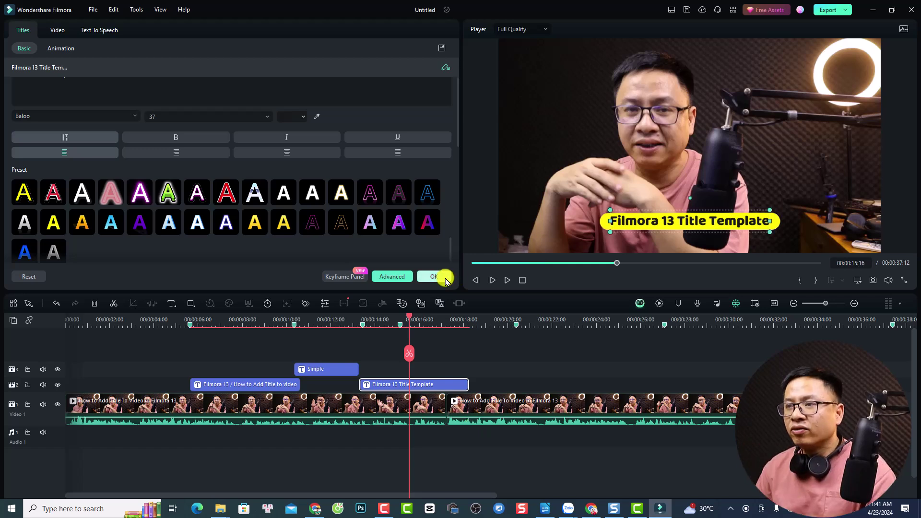
{"action": "left_click", "coordinate": [437, 276]}
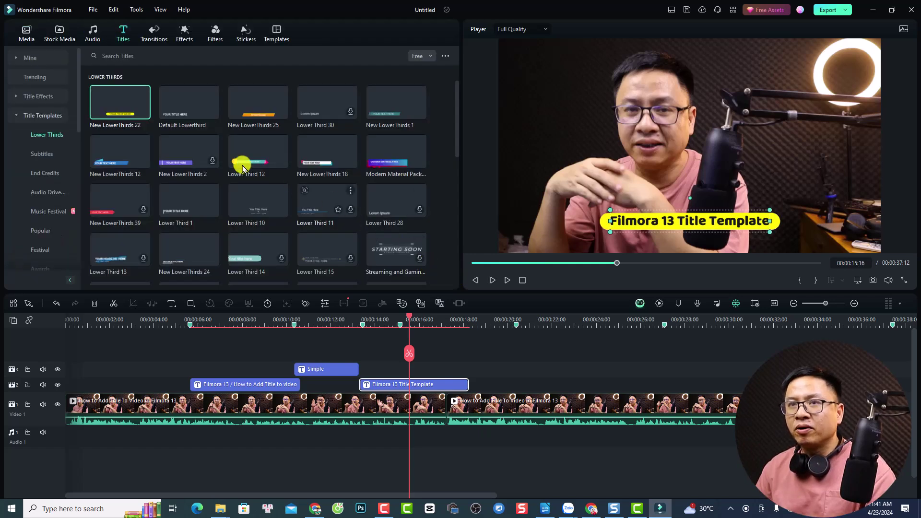
- Add the Basic 6 plain title to track 3 after the lower third and move it lower
{"action": "left_click", "coordinate": [16, 96]}
{"action": "left_click_drag", "start_coordinate": [104, 115], "coordinate": [499, 374]}
{"action": "left_click", "coordinate": [539, 323]}
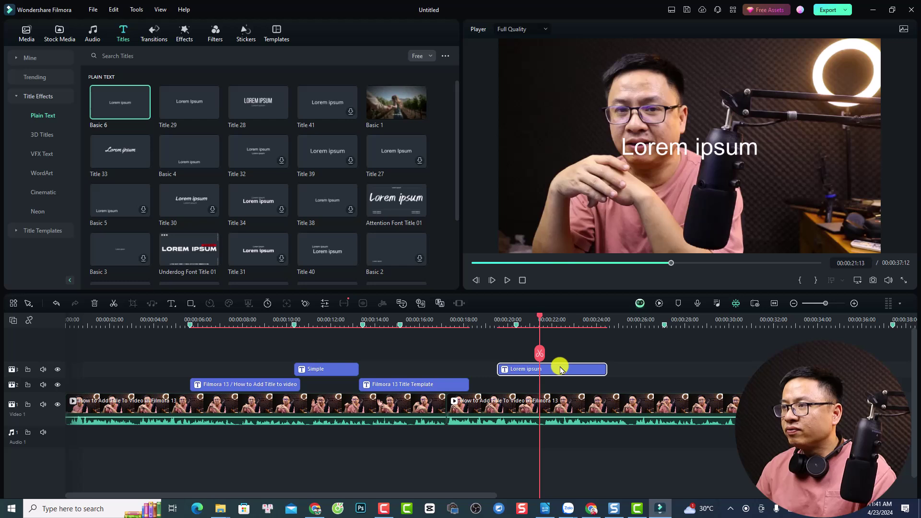
{"action": "left_click_drag", "start_coordinate": [696, 151], "coordinate": [688, 223]}
- Retype the title as the presenter's name, apply the yellow outlined style and move it up
{"action": "double_click", "coordinate": [688, 224]}
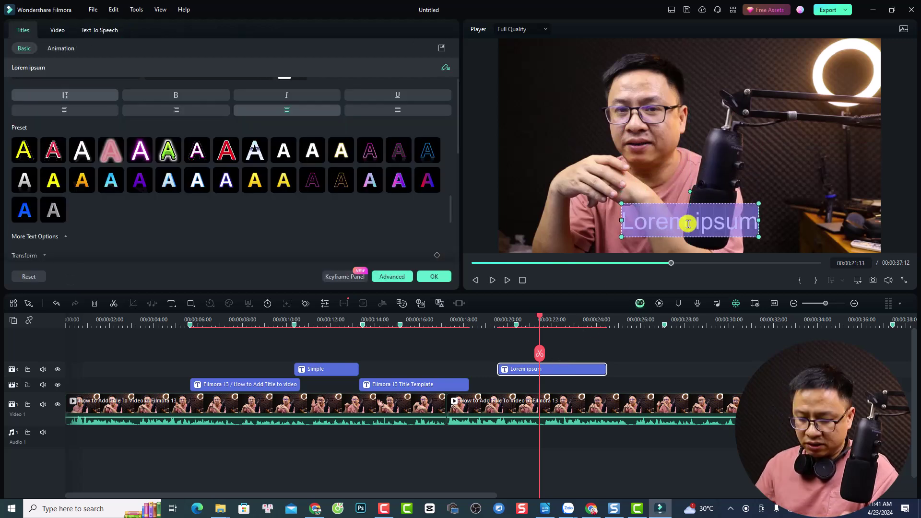
{"action": "type", "text": "Jacky N"}
{"action": "type", "text": "guyen"}
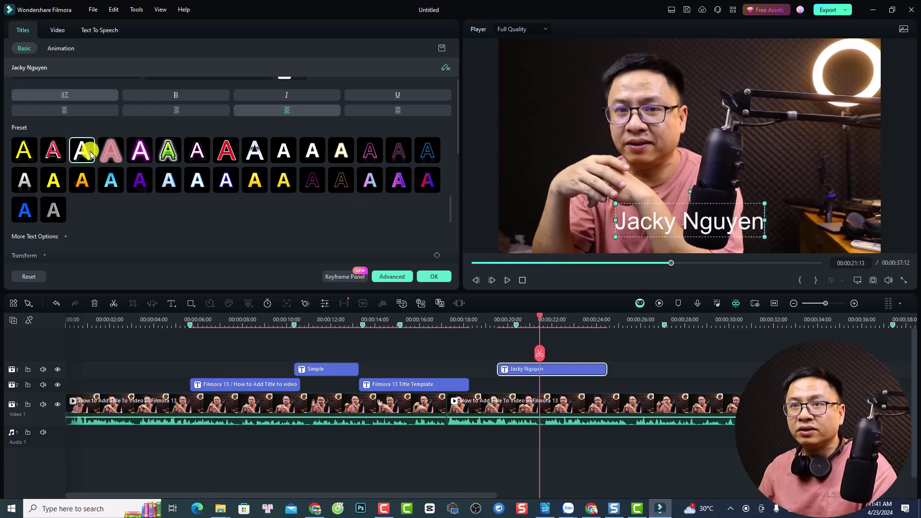
{"action": "left_click", "coordinate": [24, 151]}
{"action": "left_click_drag", "start_coordinate": [710, 170], "coordinate": [680, 149]}
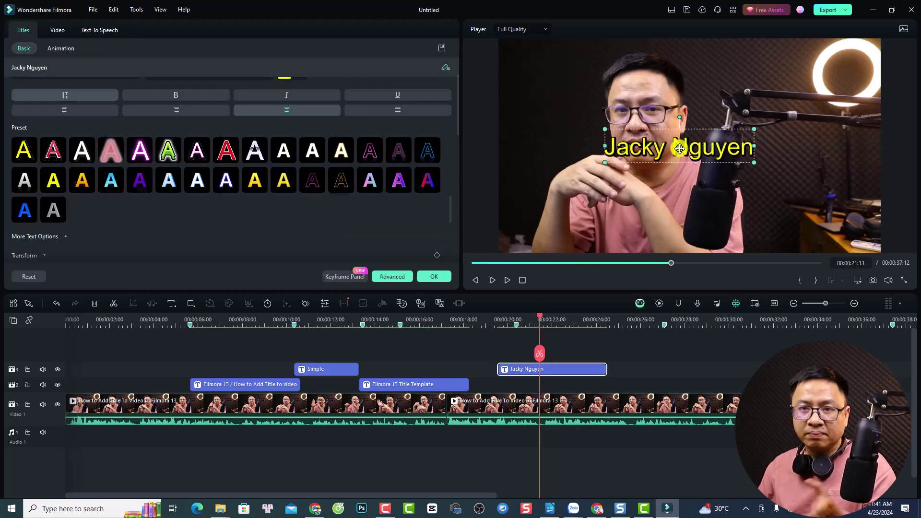
{"action": "left_click", "coordinate": [552, 367]}
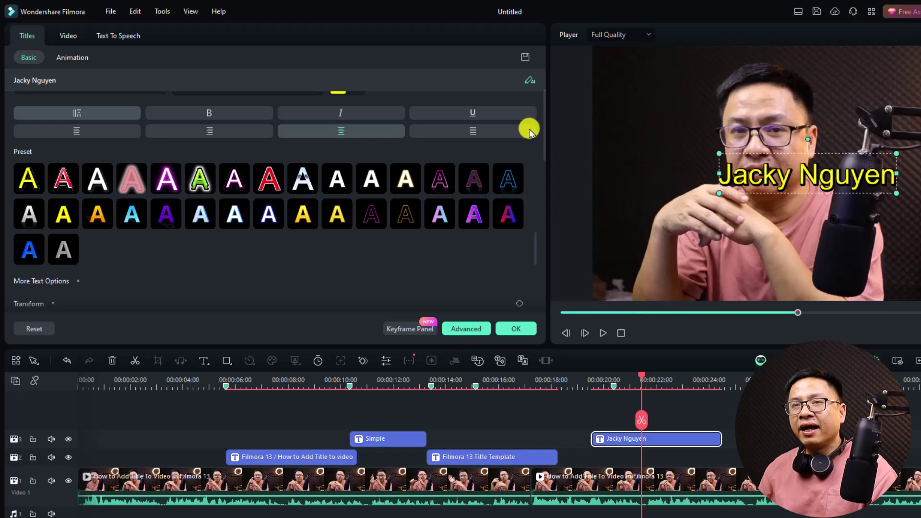
{"action": "left_click", "coordinate": [68, 35]}
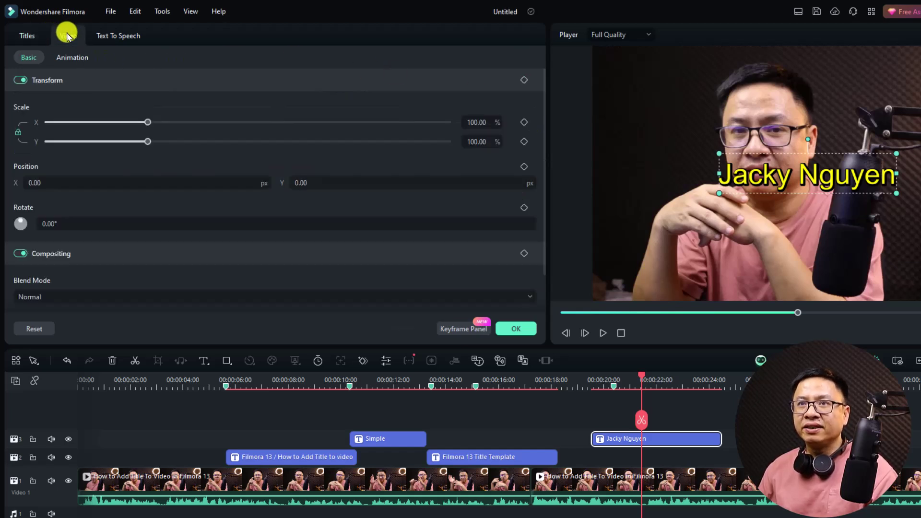
- Apply the Flip Up1 motion from Preset Motions (Legacy) to the name title
{"action": "left_click", "coordinate": [69, 58]}
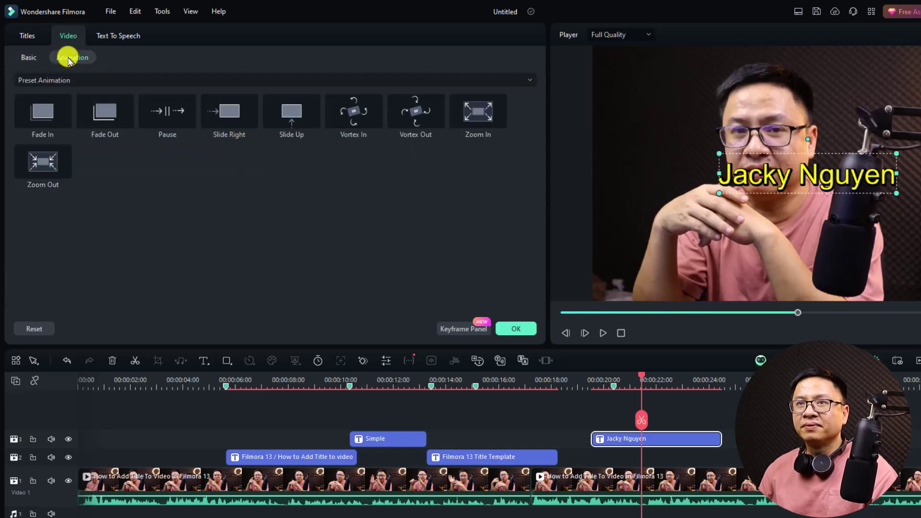
{"action": "left_click", "coordinate": [68, 80]}
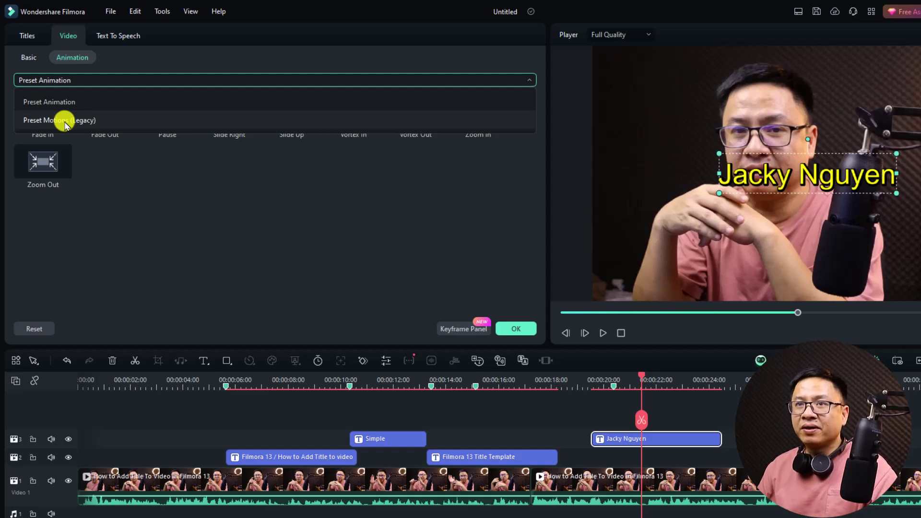
{"action": "left_click", "coordinate": [66, 121]}
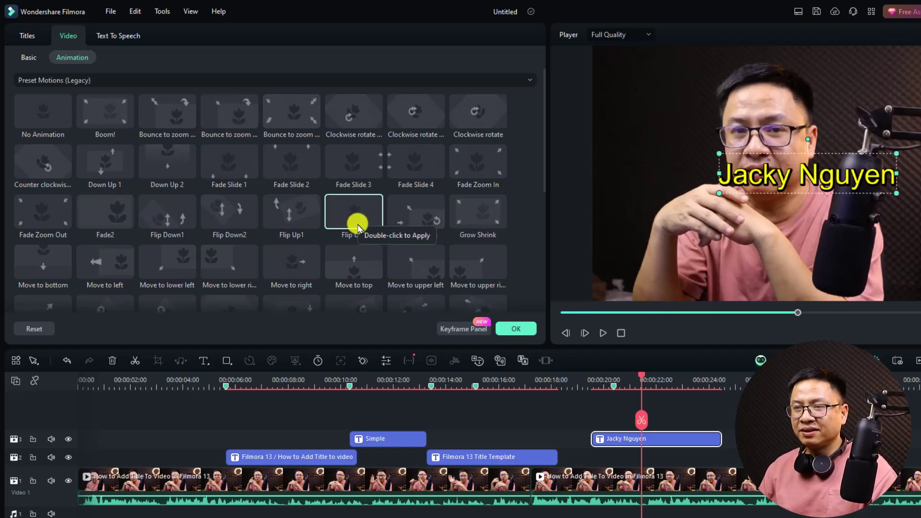
{"action": "left_click", "coordinate": [300, 219]}
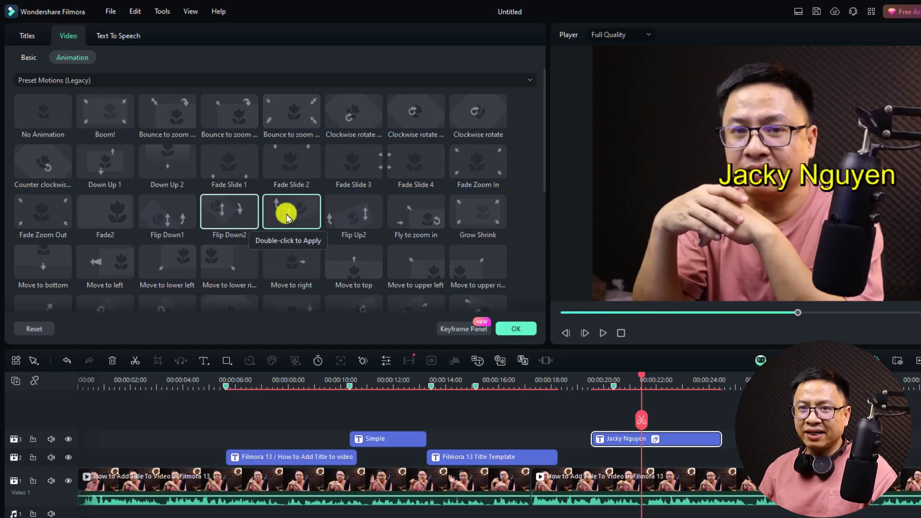
{"action": "left_click", "coordinate": [584, 385]}
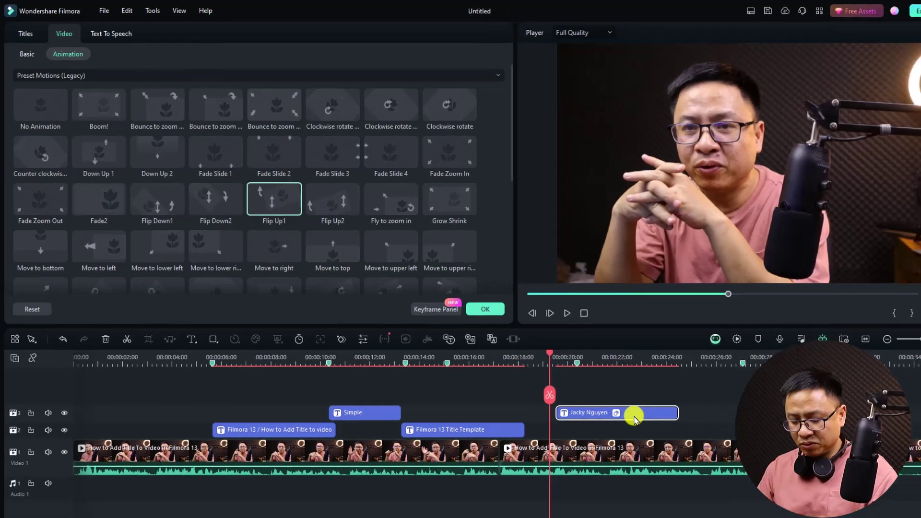
- Preview the name title, swap its Flip Up1 motion for Grow Shrink and confirm
{"action": "key", "text": "space"}
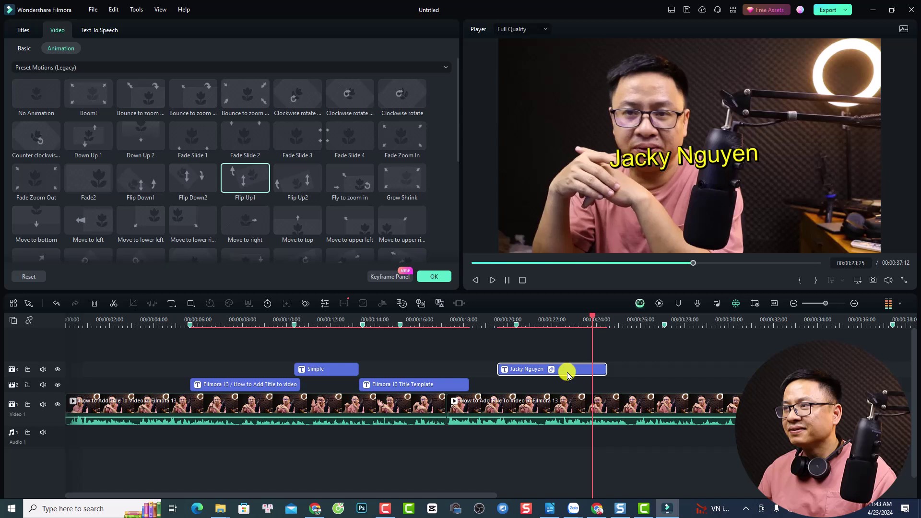
{"action": "key", "text": "space"}
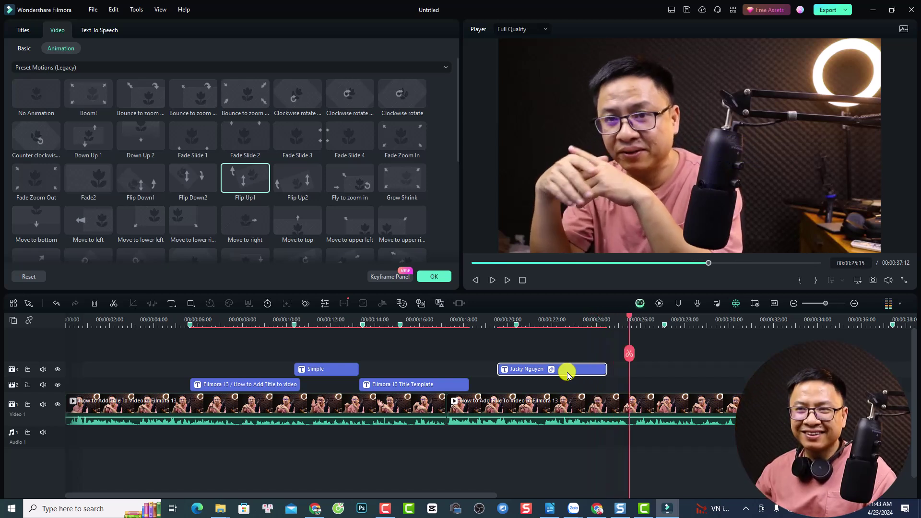
{"action": "double_click", "coordinate": [403, 187]}
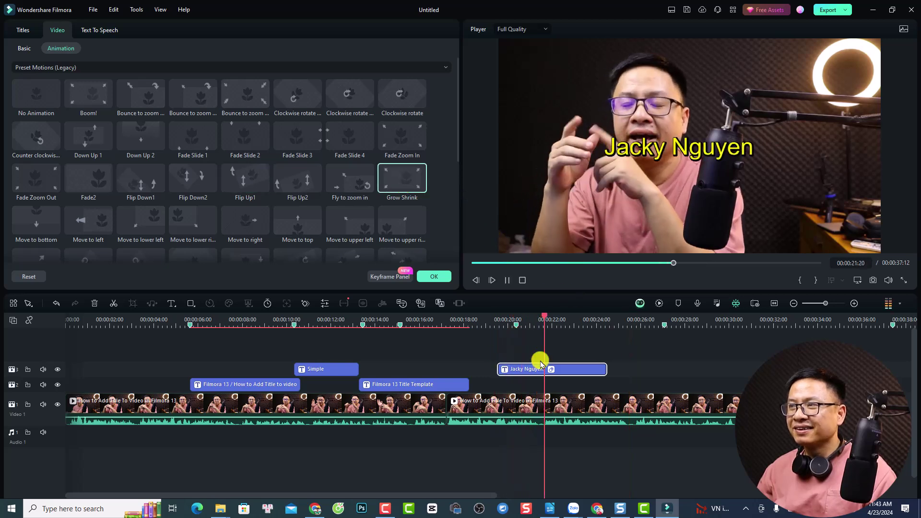
{"action": "key", "text": "space"}
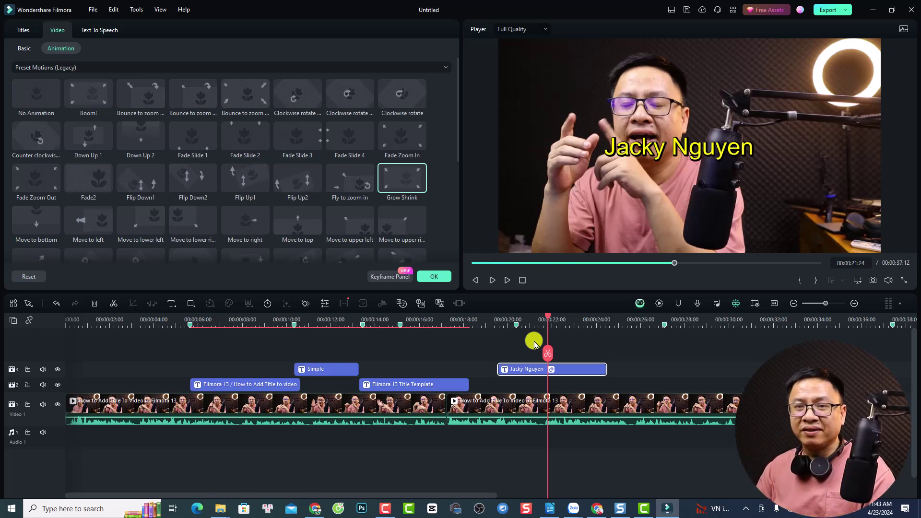
{"action": "left_click", "coordinate": [435, 277]}
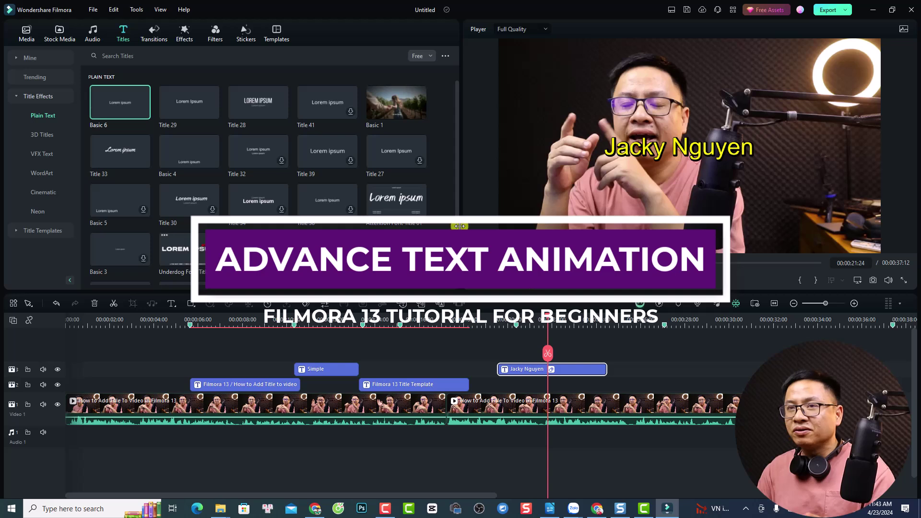
- Add another Basic 6 title after the name title on track 3, retyped as the presenter's tutorial title
{"action": "left_click_drag", "start_coordinate": [111, 128], "coordinate": [617, 370]}
{"action": "left_click", "coordinate": [643, 326]}
{"action": "left_click", "coordinate": [656, 372]}
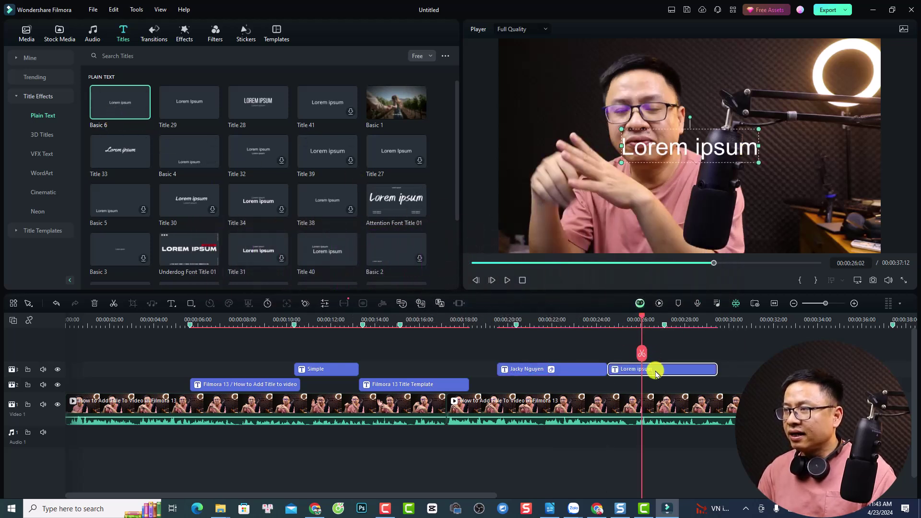
{"action": "double_click", "coordinate": [656, 372]}
{"action": "double_click", "coordinate": [677, 153]}
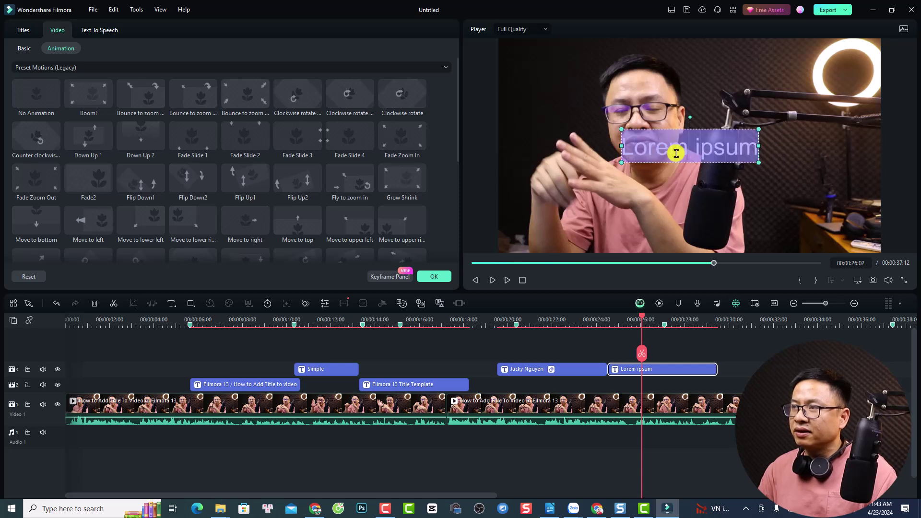
{"action": "type", "text": "Jacky"}
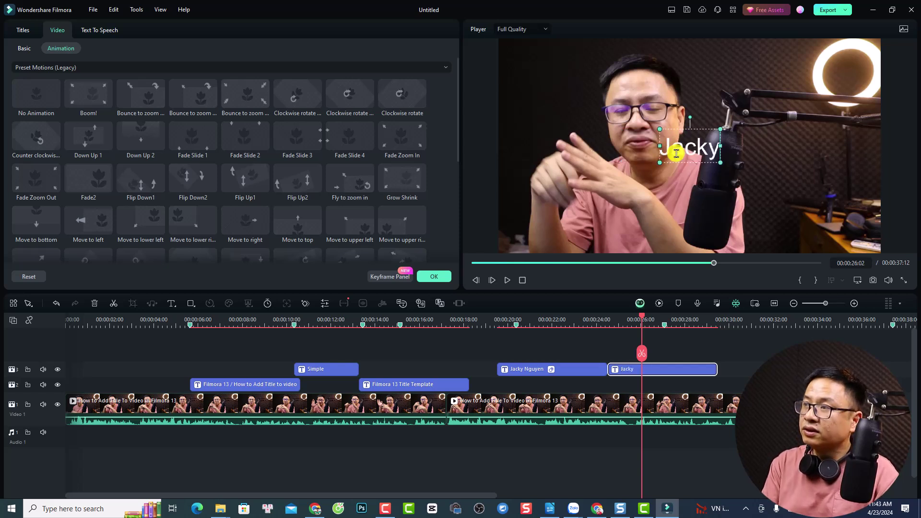
{"action": "type", "text": "'s Tutorial"}
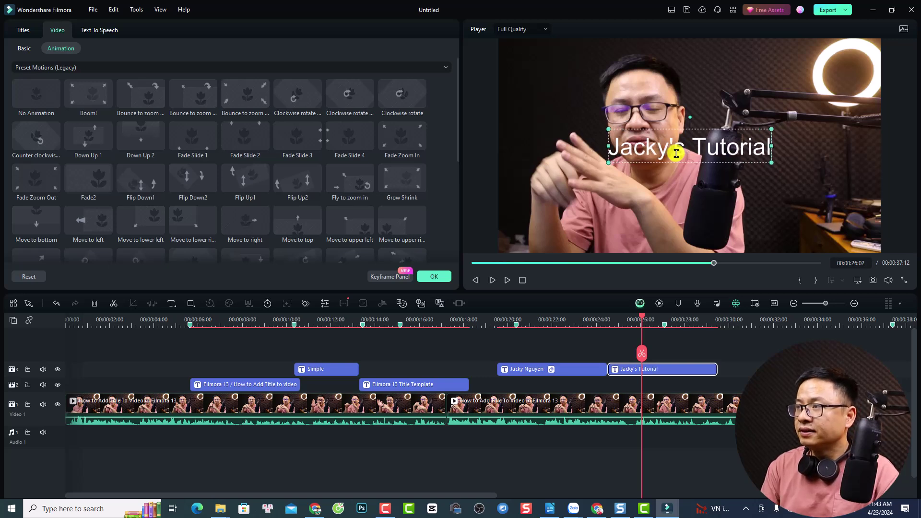
{"action": "left_click", "coordinate": [760, 352]}
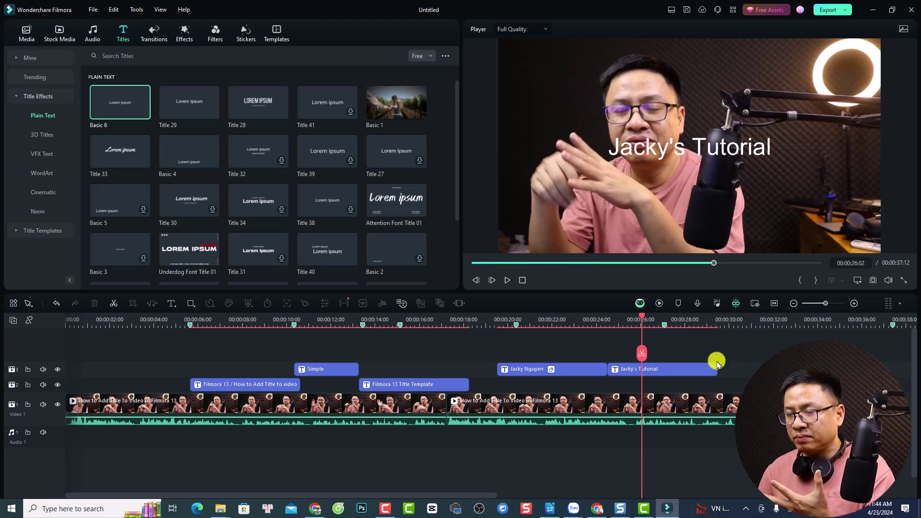
{"action": "left_click", "coordinate": [670, 369]}
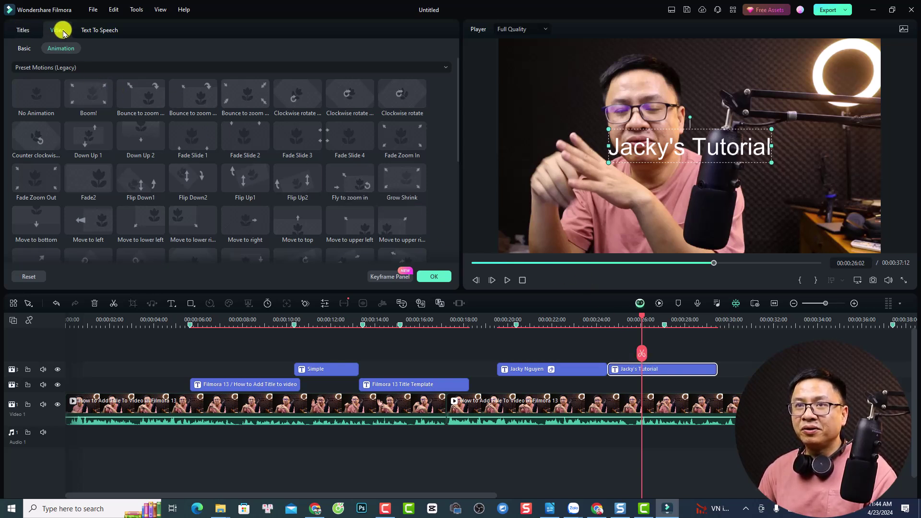
- Give the tutorial title a typewriter entrance animation with a lengthened duration
{"action": "left_click", "coordinate": [21, 35]}
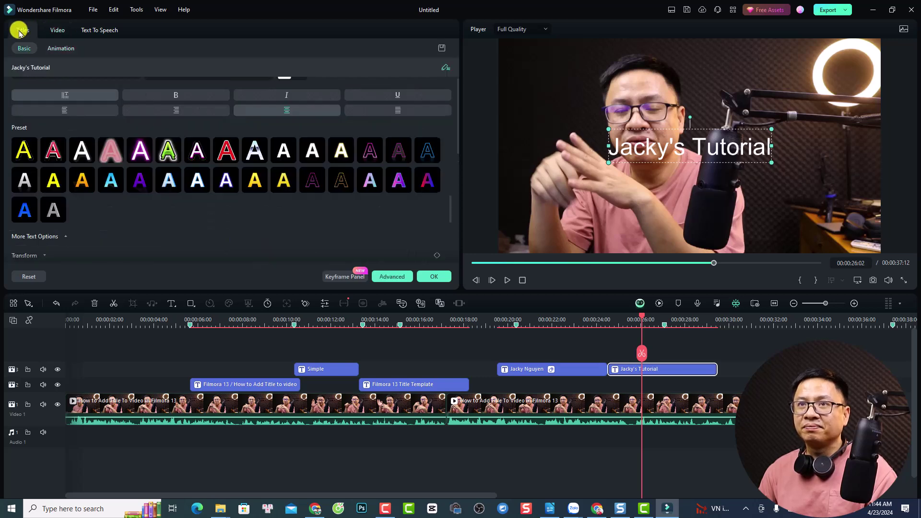
{"action": "left_click", "coordinate": [56, 48]}
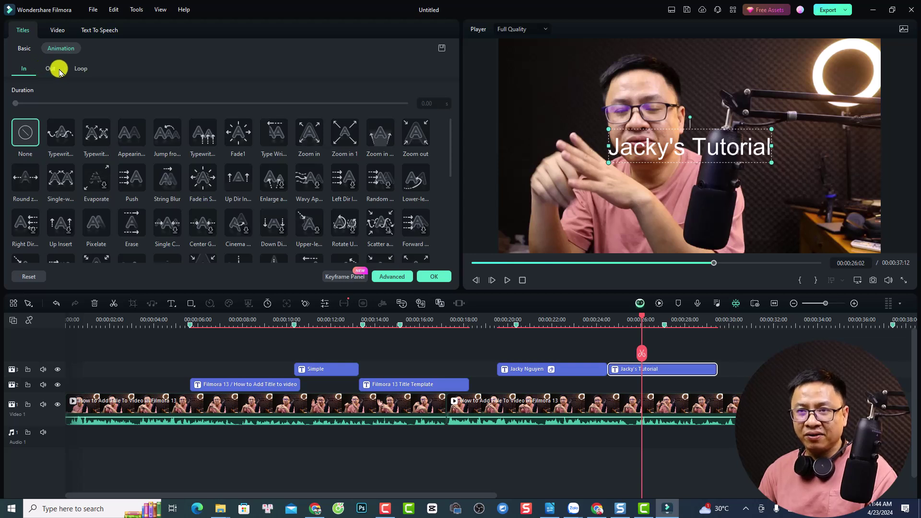
{"action": "left_click", "coordinate": [95, 137]}
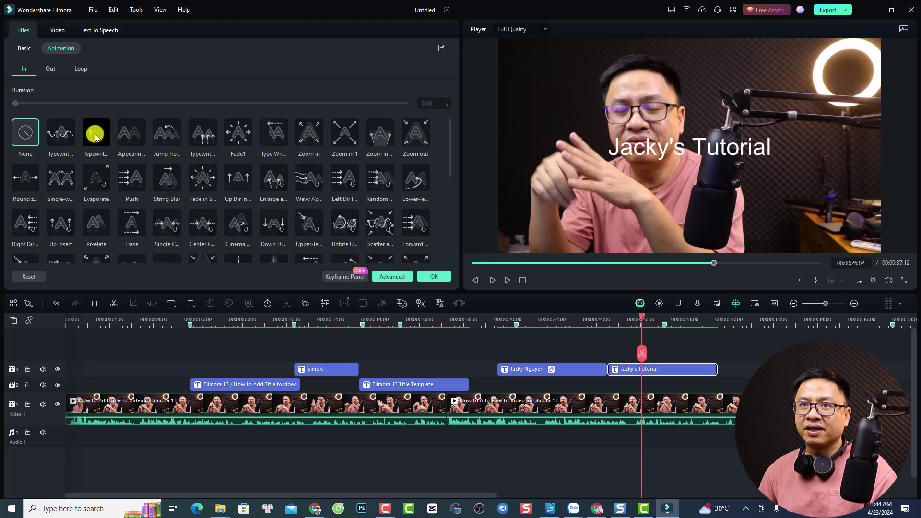
{"action": "left_click_drag", "start_coordinate": [92, 104], "coordinate": [168, 108]}
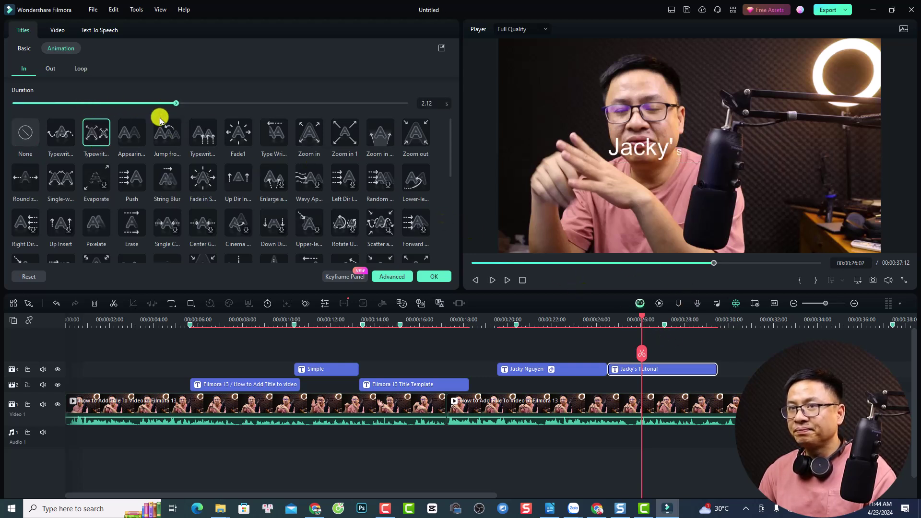
- Add a Leap Down exit animation lasting 0.84 s and preview it from 00:00:24:09
{"action": "left_click", "coordinate": [49, 68]}
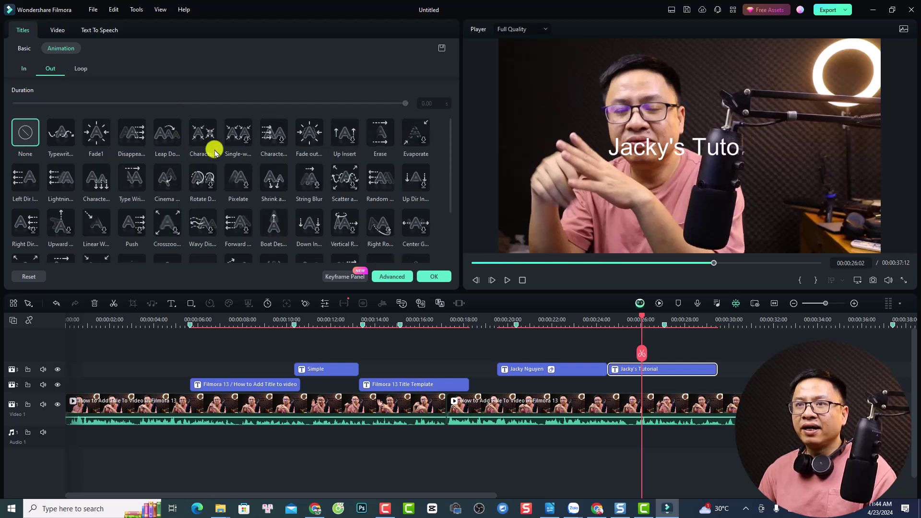
{"action": "left_click", "coordinate": [164, 137]}
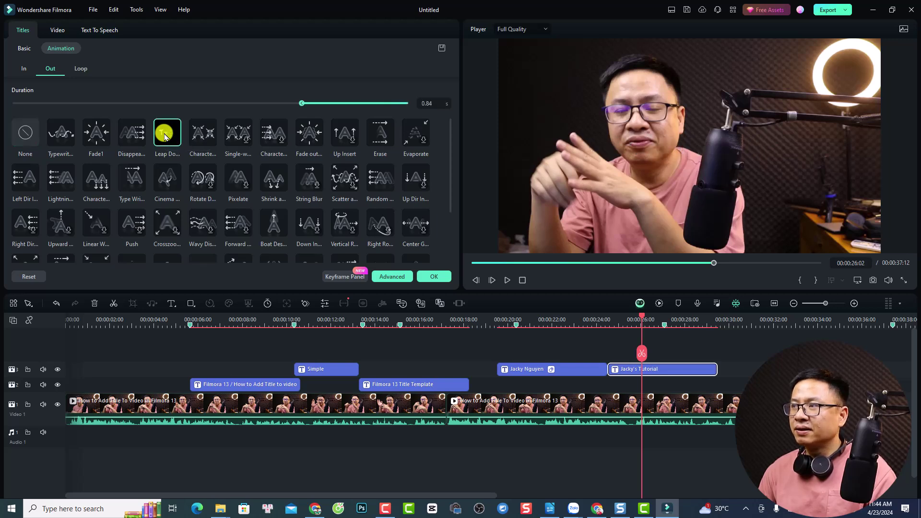
{"action": "left_click", "coordinate": [603, 321]}
{"action": "scroll", "coordinate": [752, 322], "scroll_direction": "up", "scroll_amount": 2}
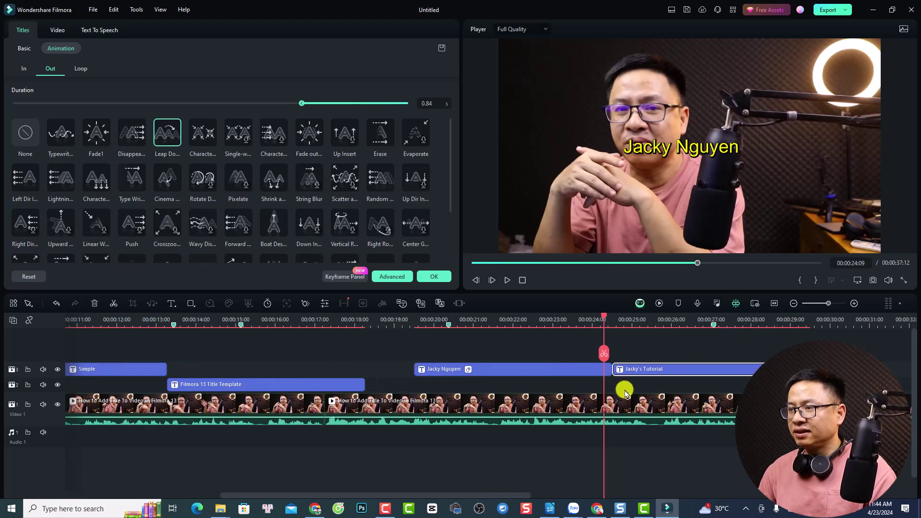
{"action": "key", "text": "space"}
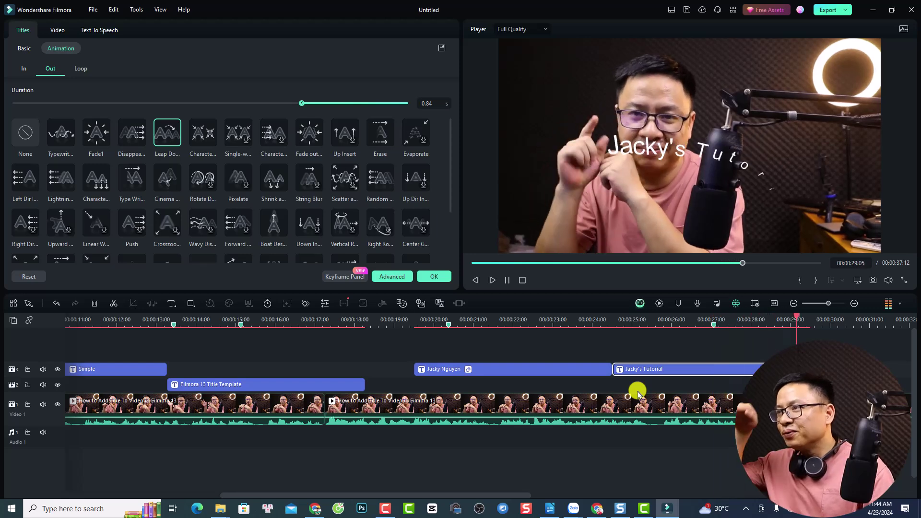
{"action": "key", "text": "space"}
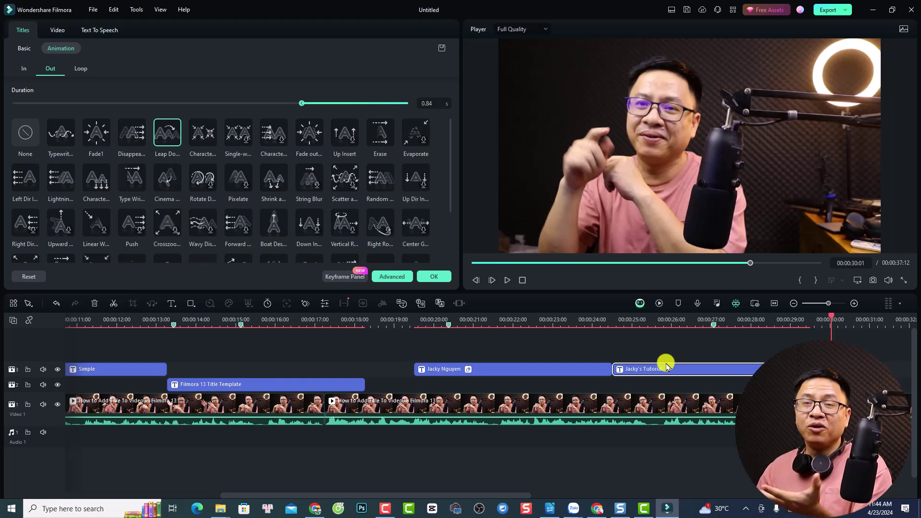
{"action": "left_click", "coordinate": [690, 319]}
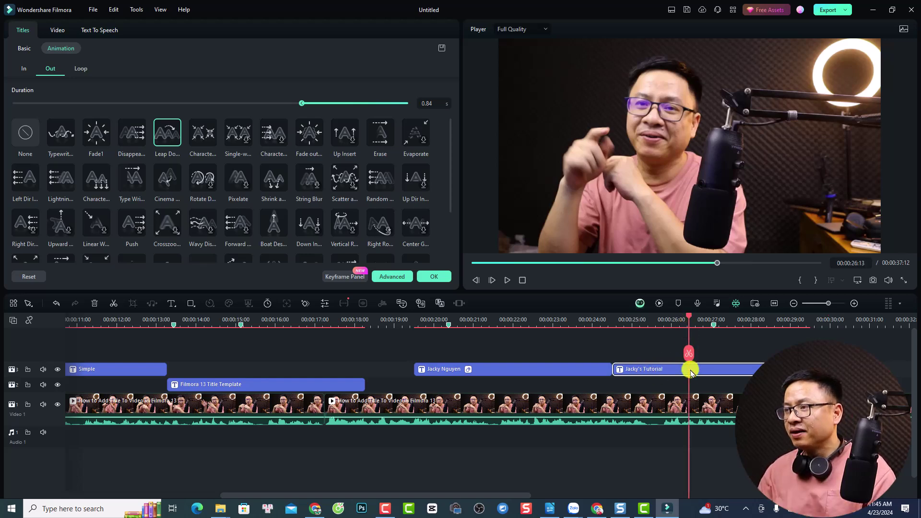
- Apply the Orange glow loop effect with a single loop speed of 1.05 s and confirm
{"action": "left_click", "coordinate": [81, 68]}
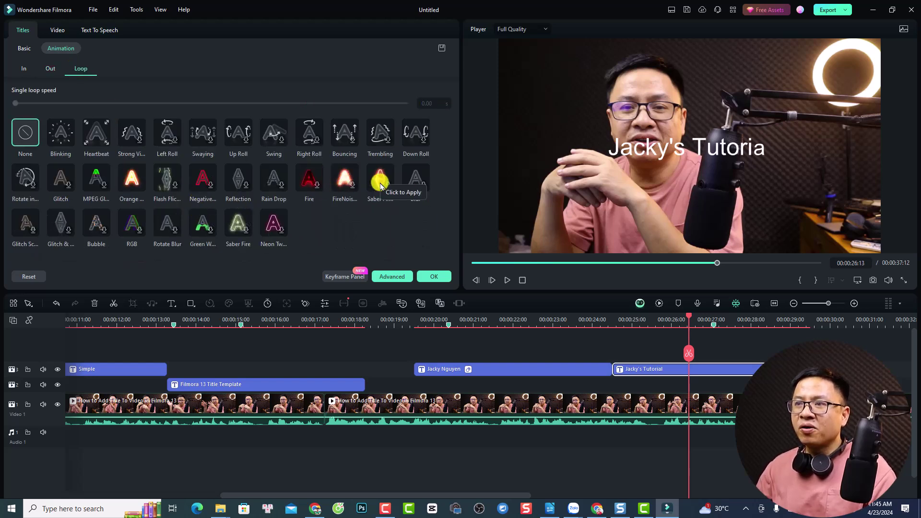
{"action": "left_click", "coordinate": [136, 186]}
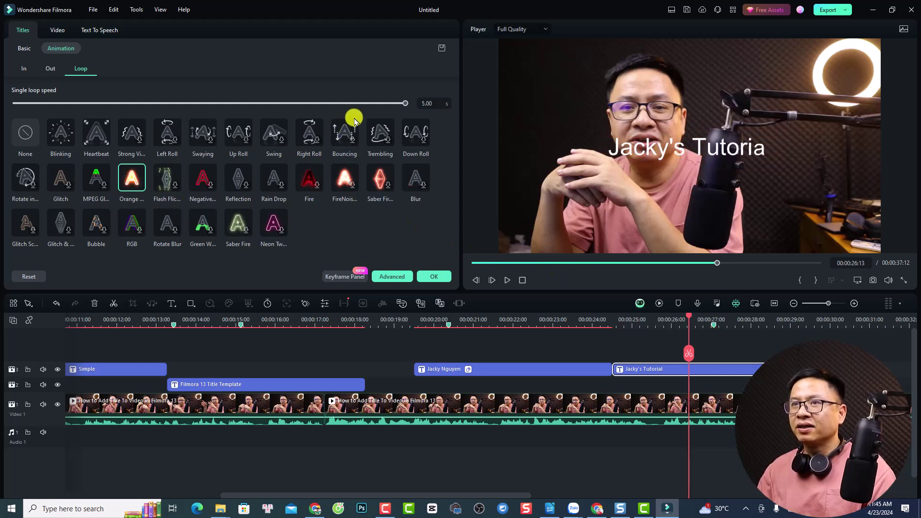
{"action": "left_click_drag", "start_coordinate": [406, 103], "coordinate": [308, 103]}
{"action": "left_click_drag", "start_coordinate": [179, 113], "coordinate": [92, 110]}
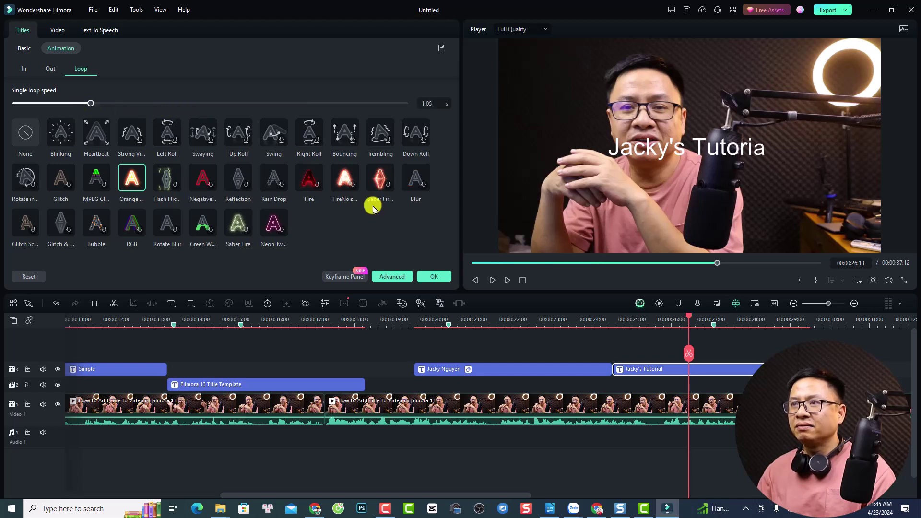
{"action": "left_click", "coordinate": [433, 278]}
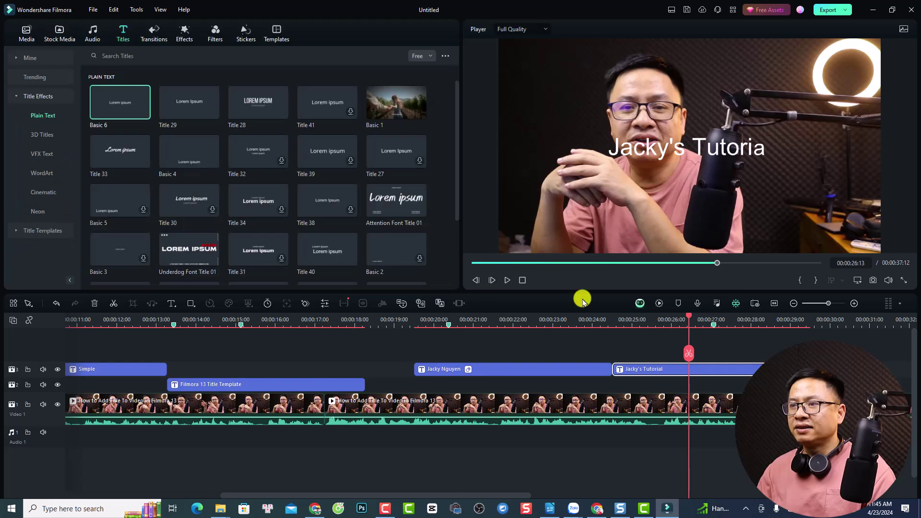
- Preview the titles from 00:00:24:09 to check the loop effect
{"action": "left_click", "coordinate": [604, 322]}
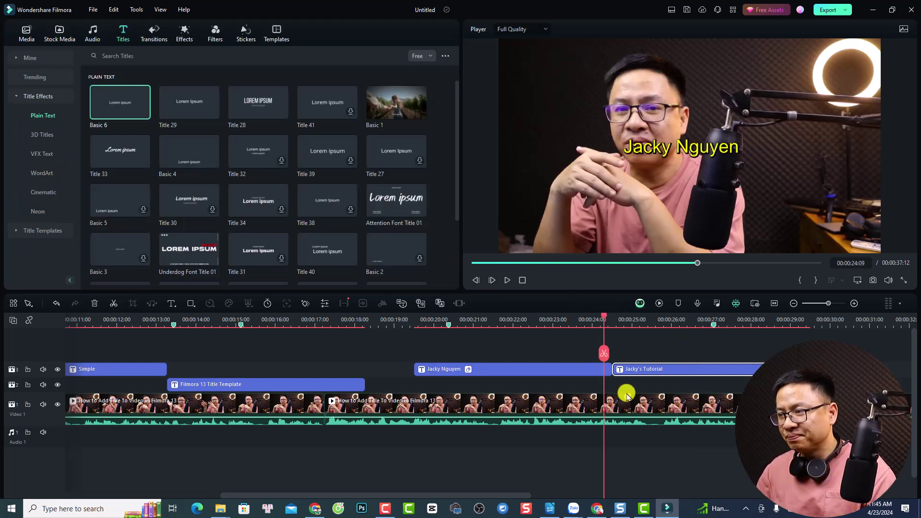
{"action": "key", "text": "space"}
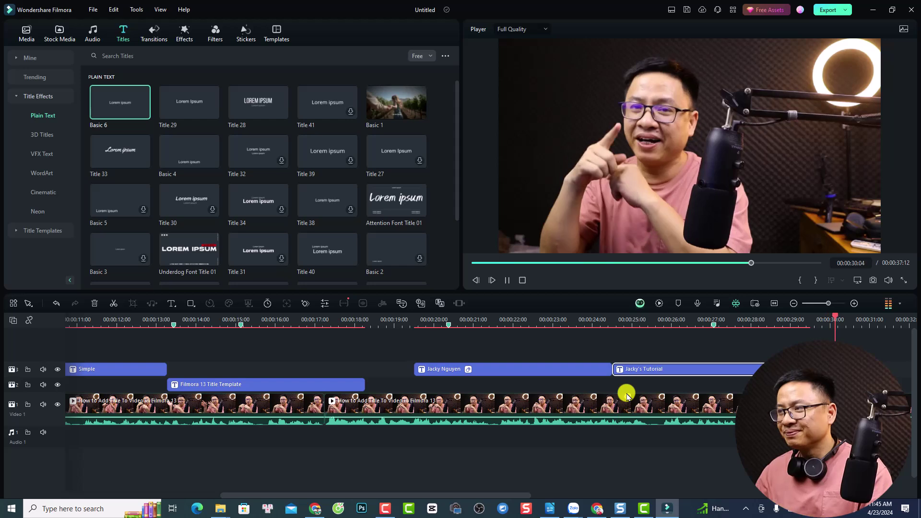
{"action": "left_click", "coordinate": [664, 356]}
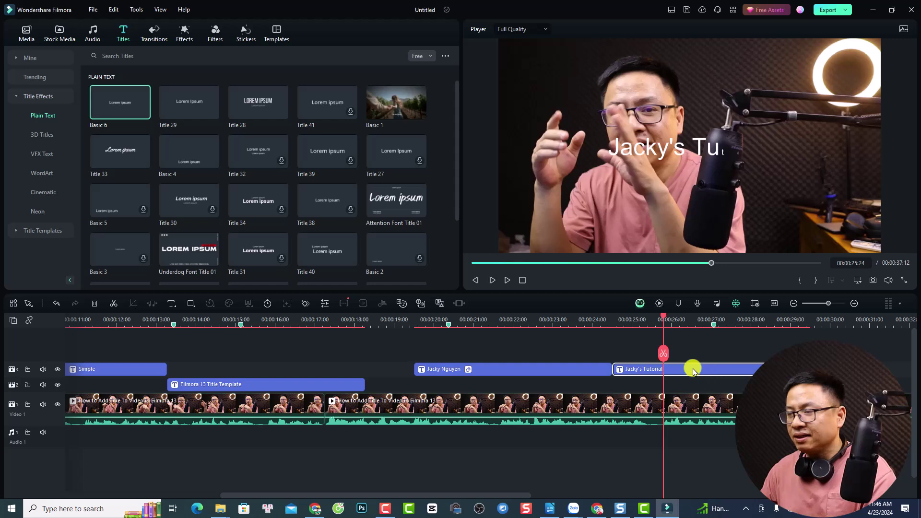
{"action": "double_click", "coordinate": [691, 370]}
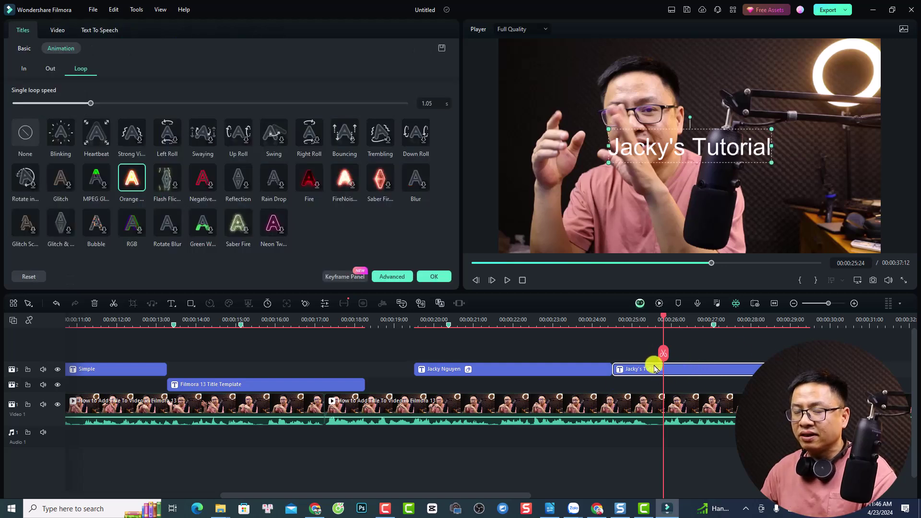
- Save the tutorial title's styling as a custom title template named after the presenter
{"action": "left_click", "coordinate": [442, 49]}
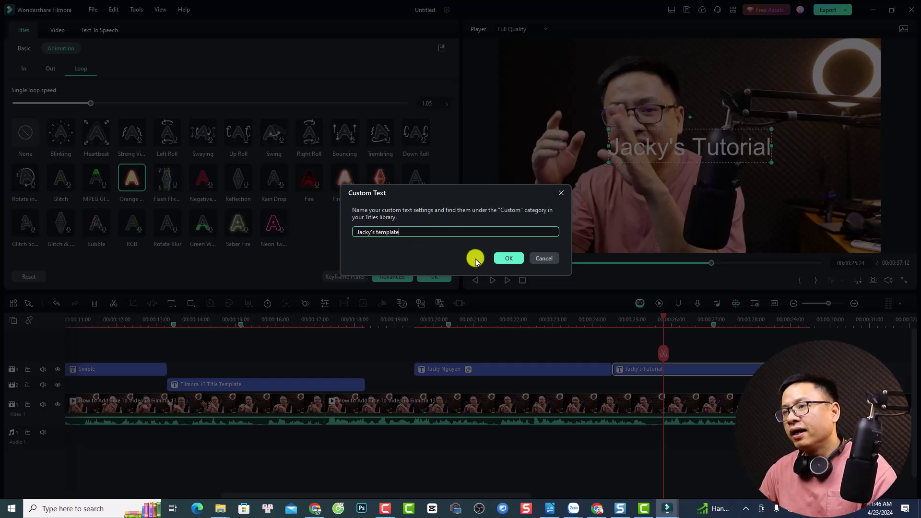
{"action": "left_click", "coordinate": [507, 258]}
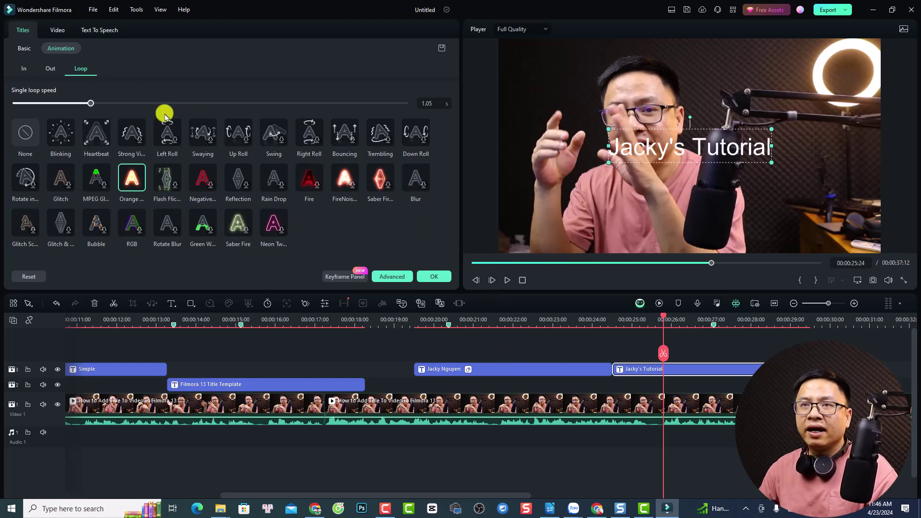
{"action": "left_click", "coordinate": [432, 277]}
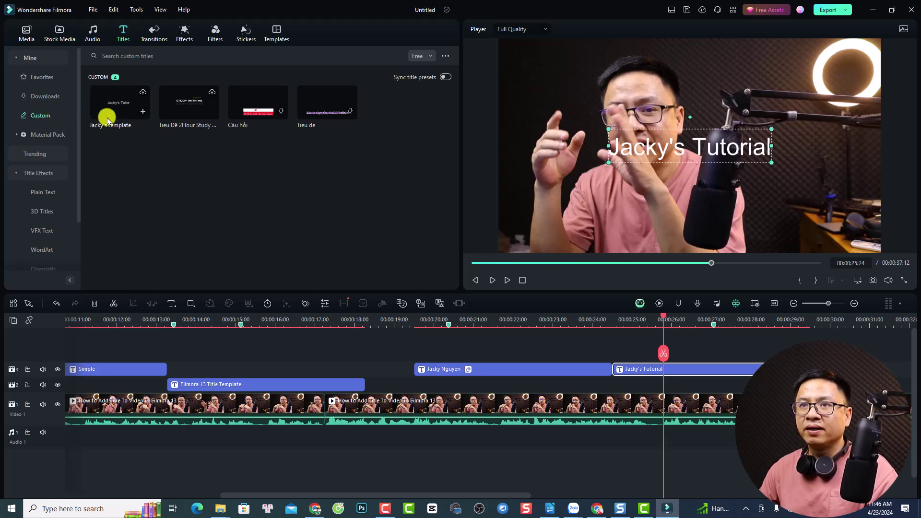
- Drop the saved custom template onto track 3 near 00:00:30 and preview from 00:00:29:23
{"action": "left_click_drag", "start_coordinate": [118, 120], "coordinate": [892, 370]}
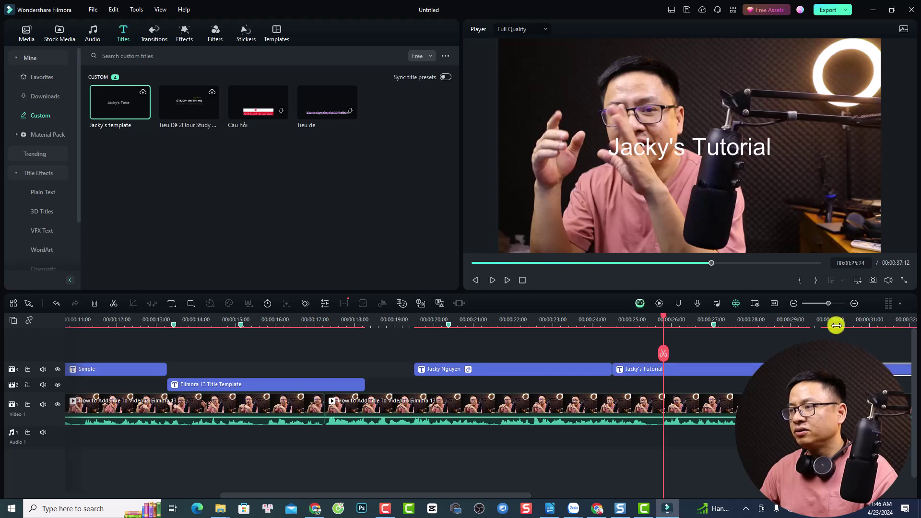
{"action": "left_click", "coordinate": [837, 326]}
{"action": "left_click", "coordinate": [821, 325]}
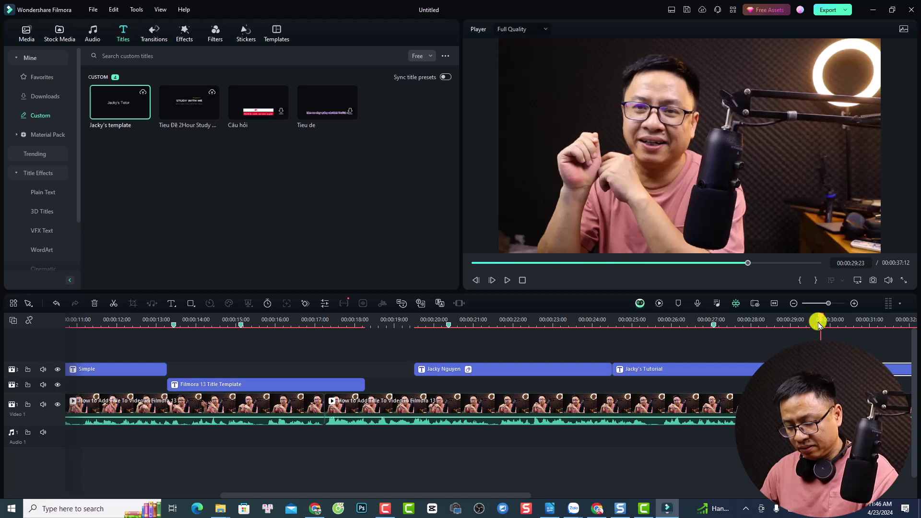
{"action": "key", "text": "space"}
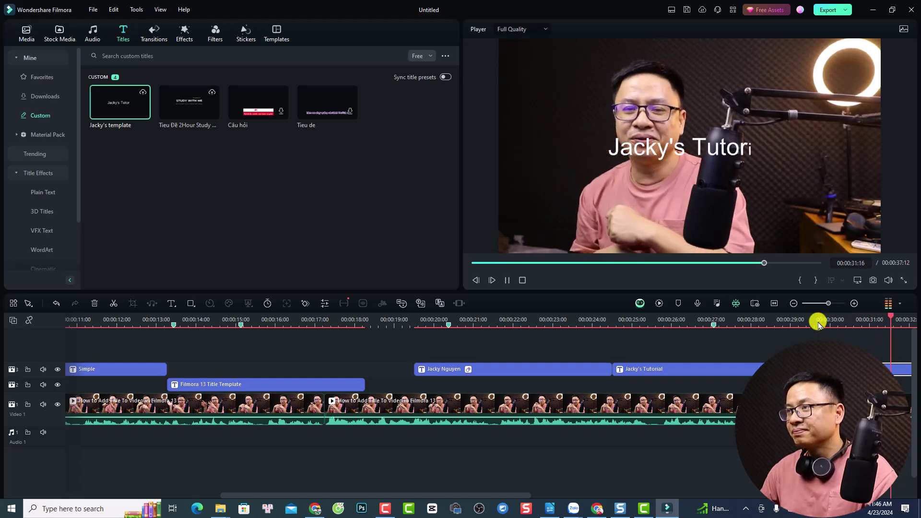